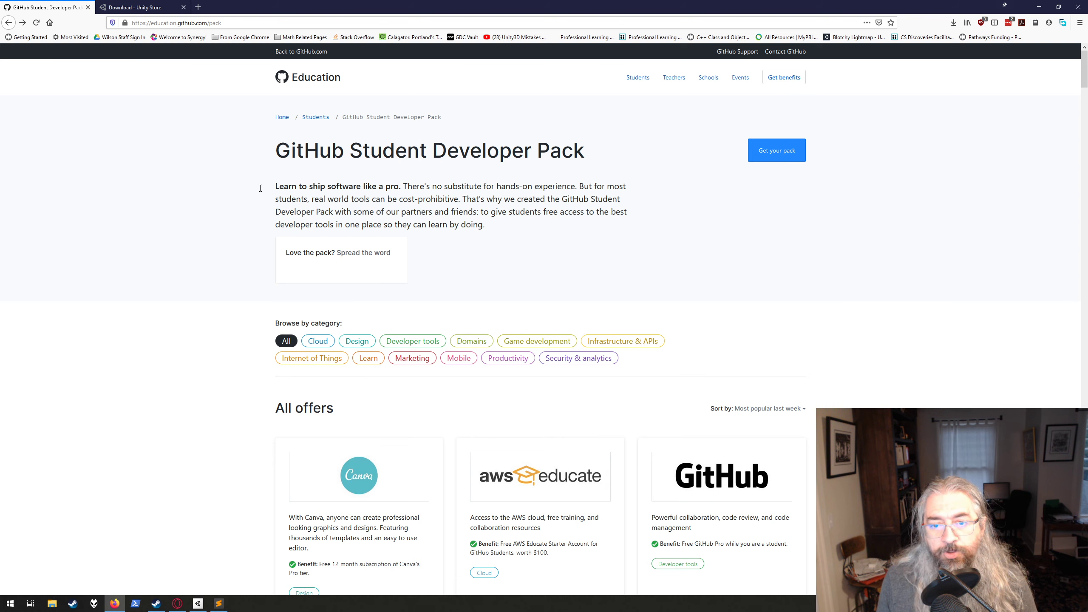
Step: Examine the offers listed in the GitHub Student Developer Pack, including the GitHub, Unity and JetBrains entries
scroll(218, 197, "down", 5)
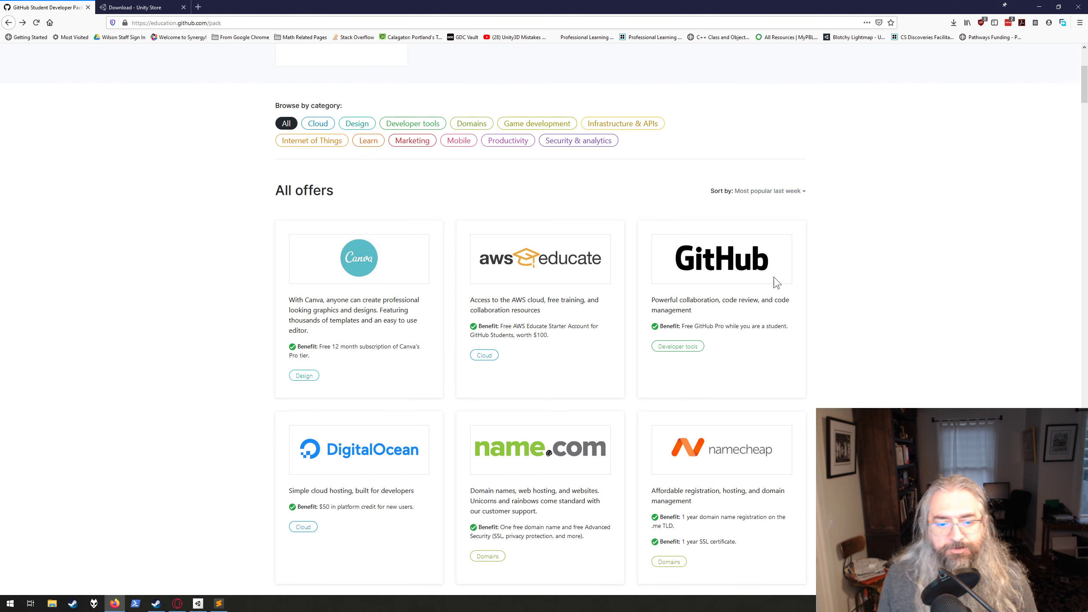
scroll(467, 363, "down", 3)
scroll(525, 417, "down", 2)
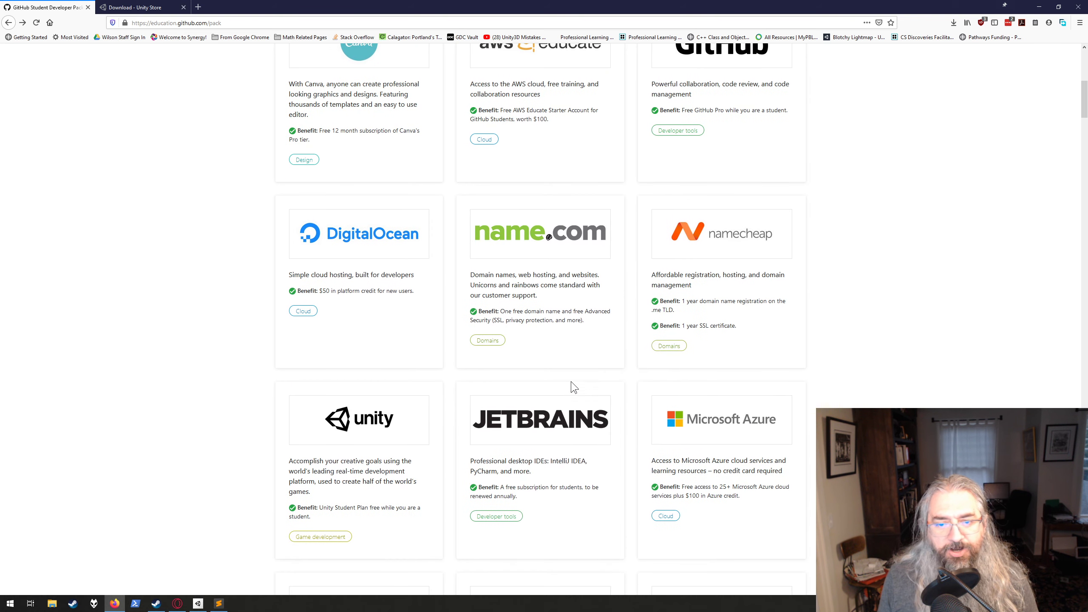
scroll(565, 360, "up", 2)
scroll(557, 341, "up", 1)
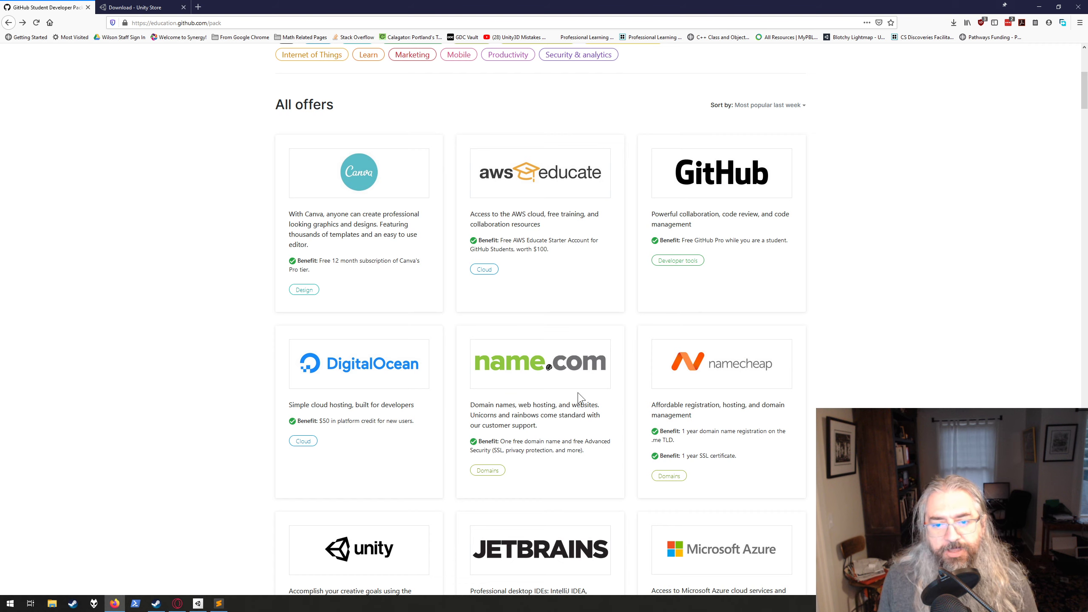
scroll(483, 369, "down", 5)
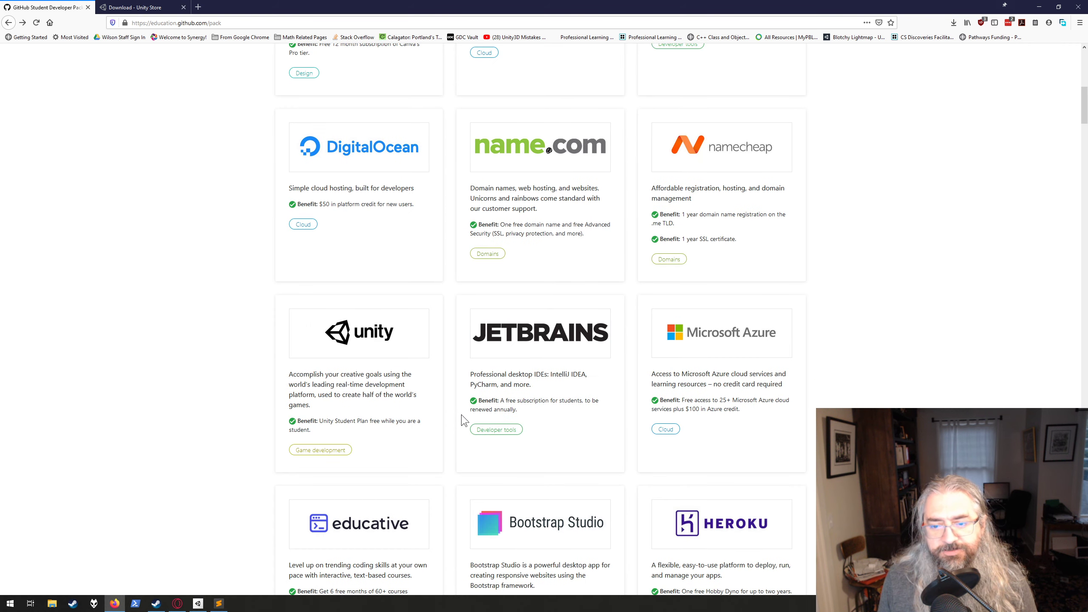
scroll(533, 384, "up", 7)
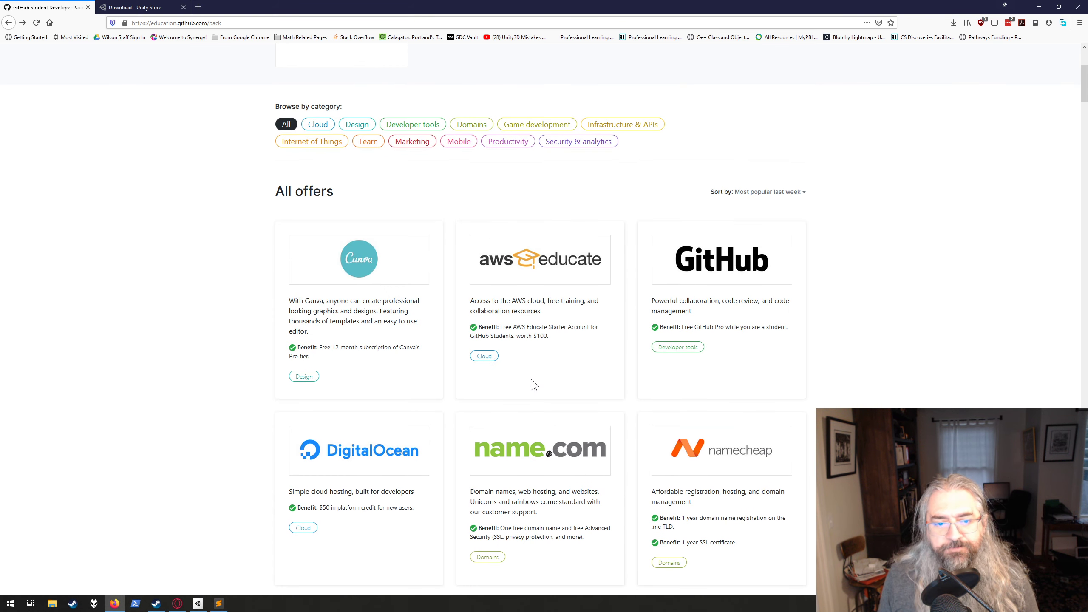
scroll(534, 385, "down", 6)
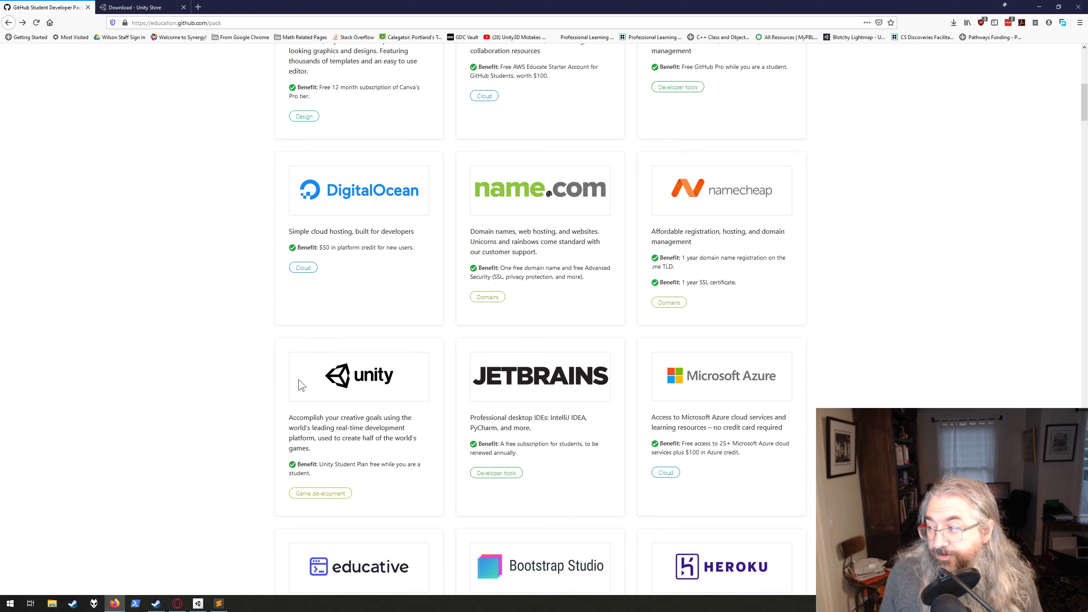
scroll(282, 283, "up", 6)
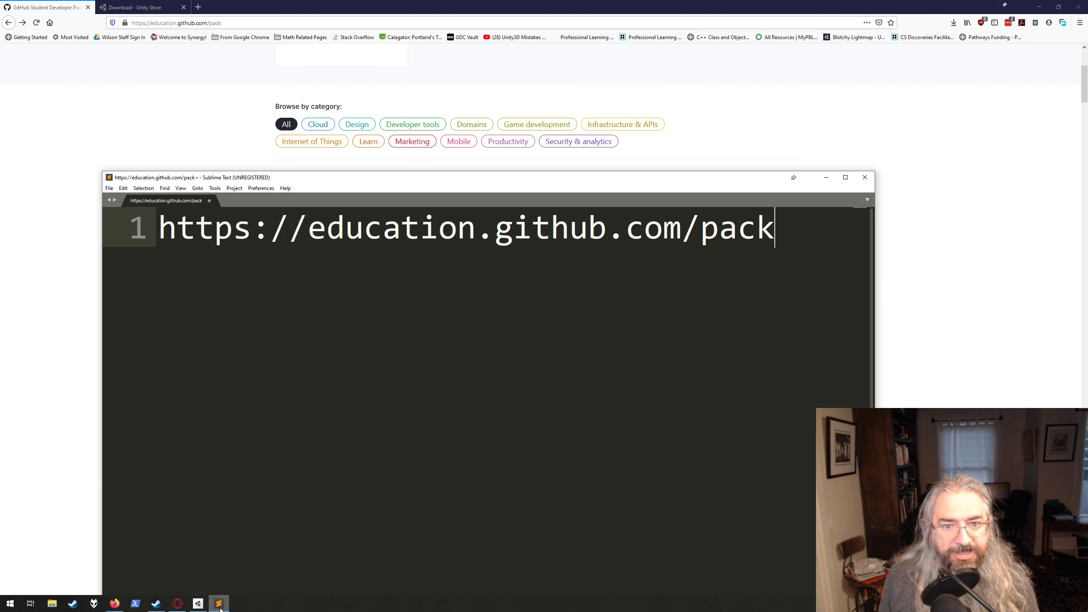
Step: Show the pack's web address in Sublime Text, return to the browser and request the student pack
left_click(218, 603)
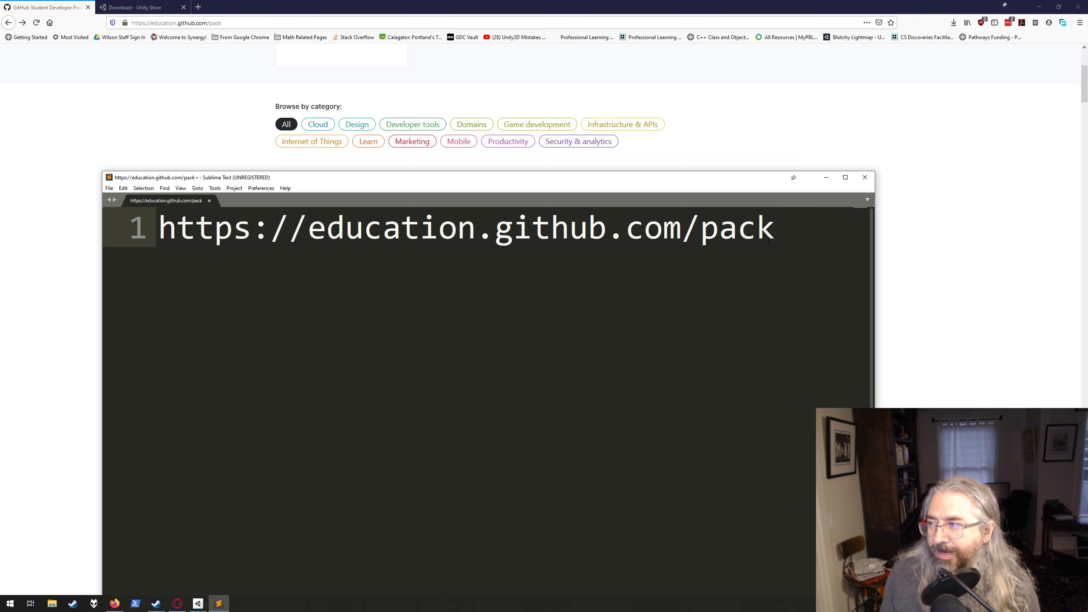
left_click(1001, 254)
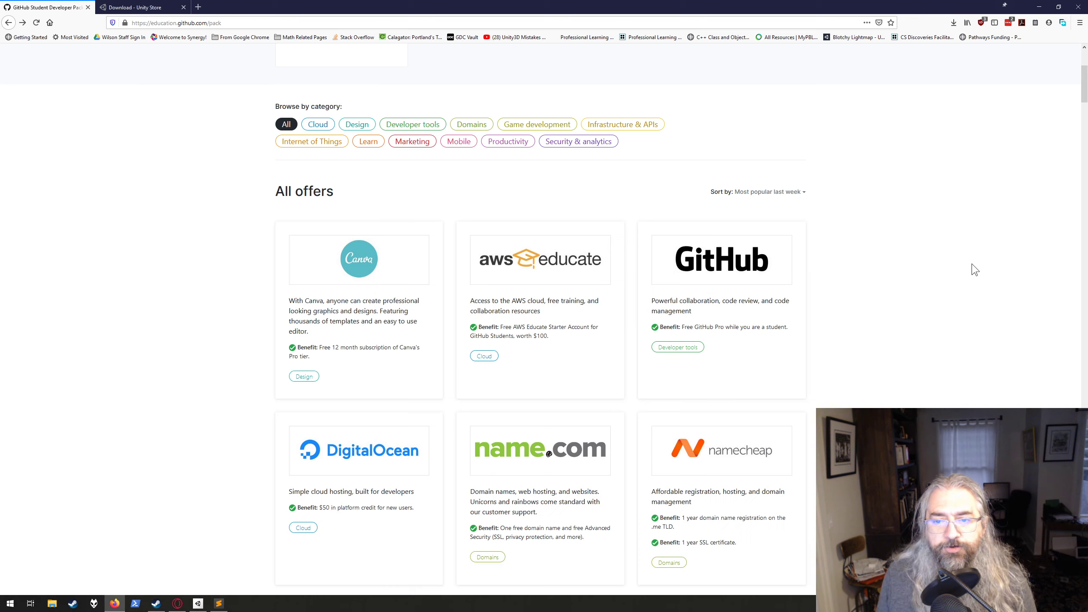
scroll(706, 354, "up", 5)
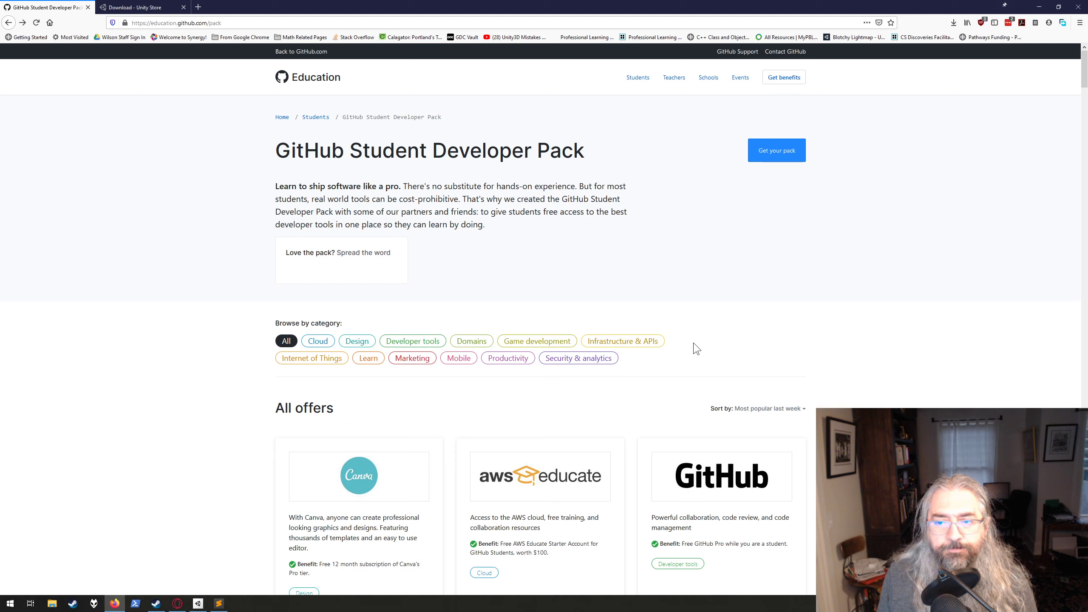
left_click(771, 161)
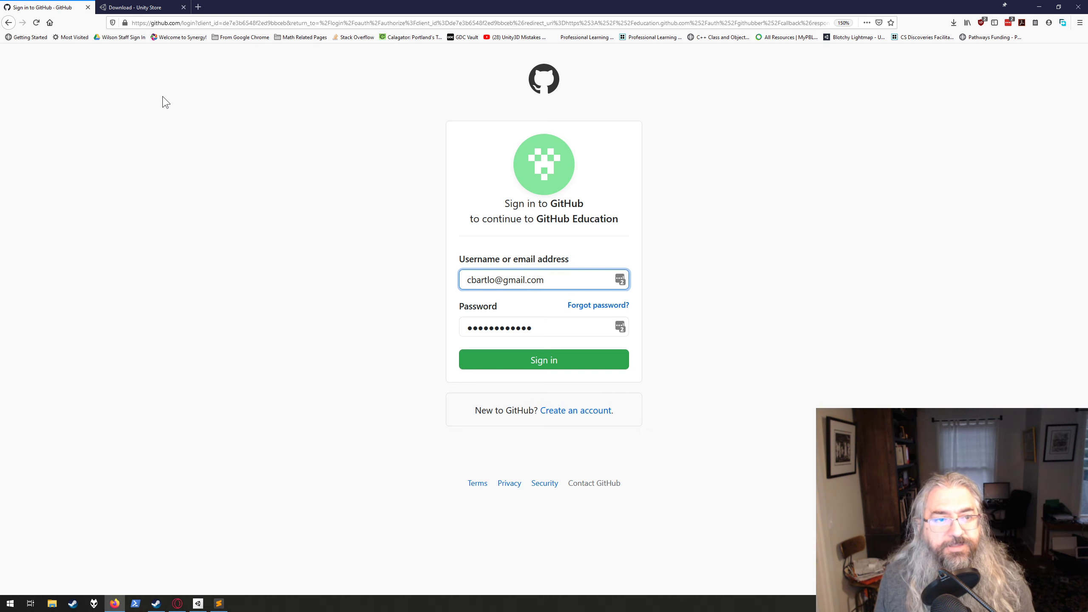
Step: Close the extra browser tabs, keeping only the GitHub sign-in page open
left_click(184, 8)
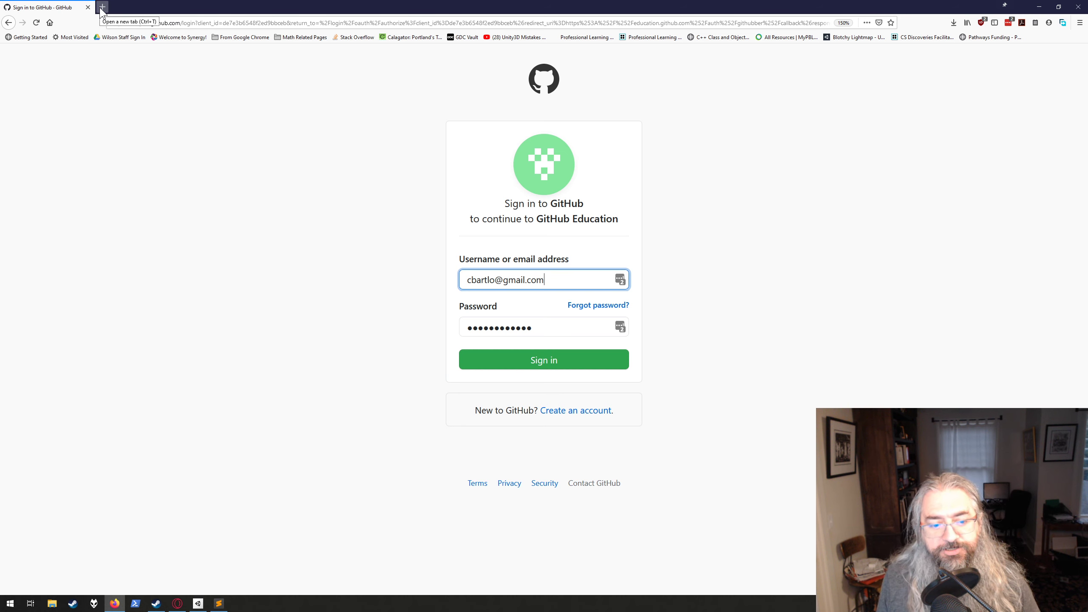
left_click(102, 7)
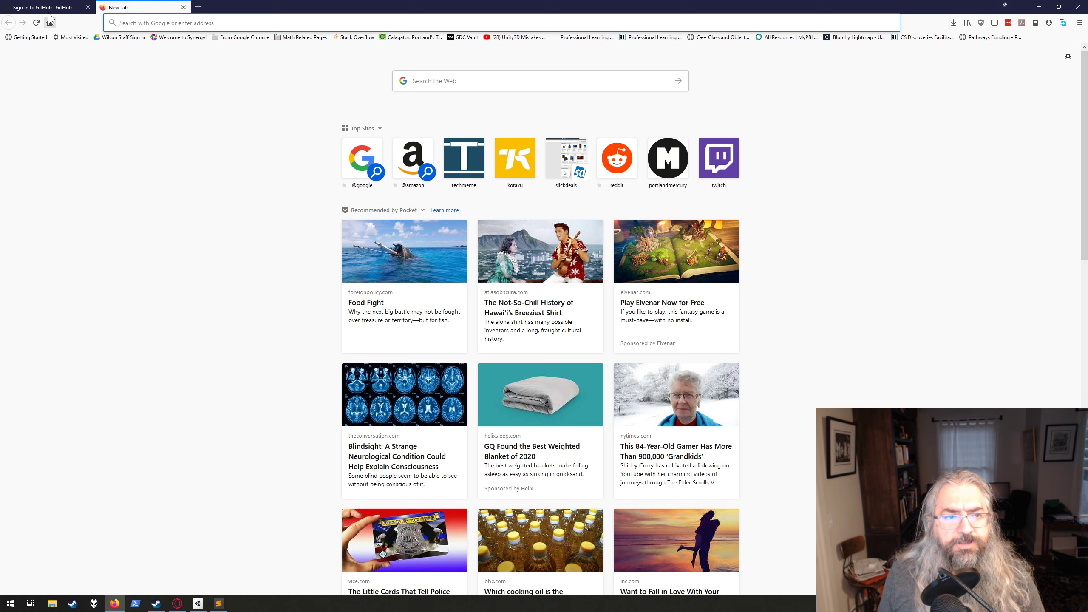
key("ctrl+Tab")
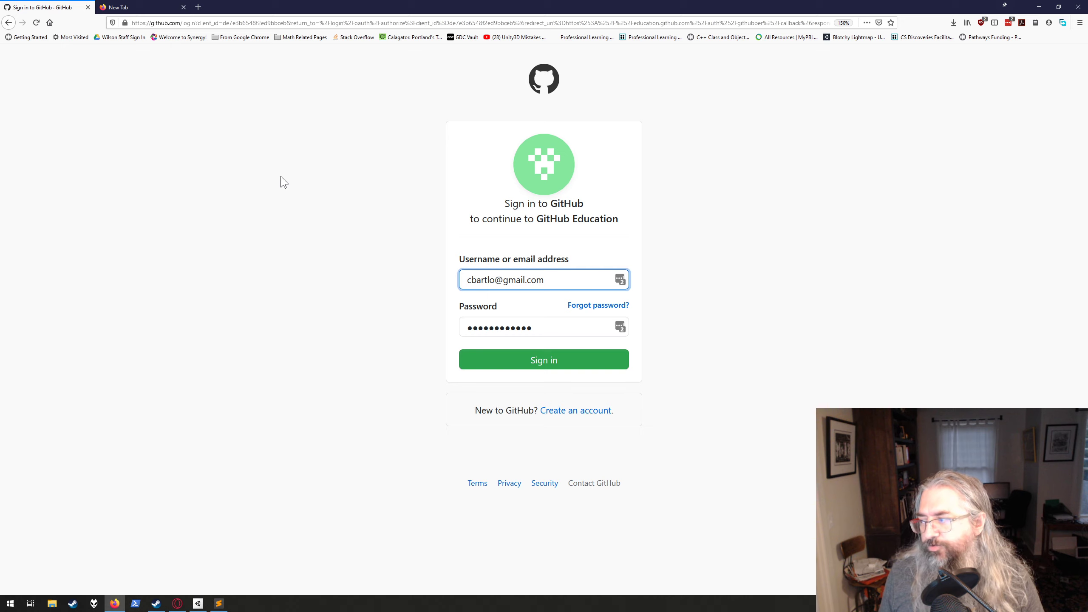
left_click(184, 8)
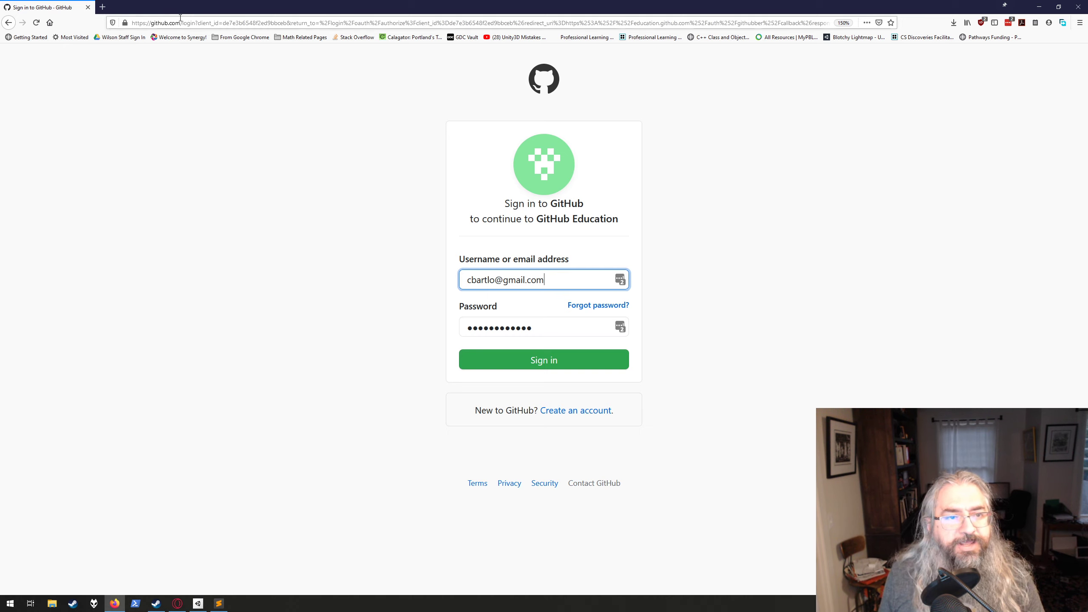
Step: Search the web for "unity" and open the Unity download page from the results
left_click(175, 22)
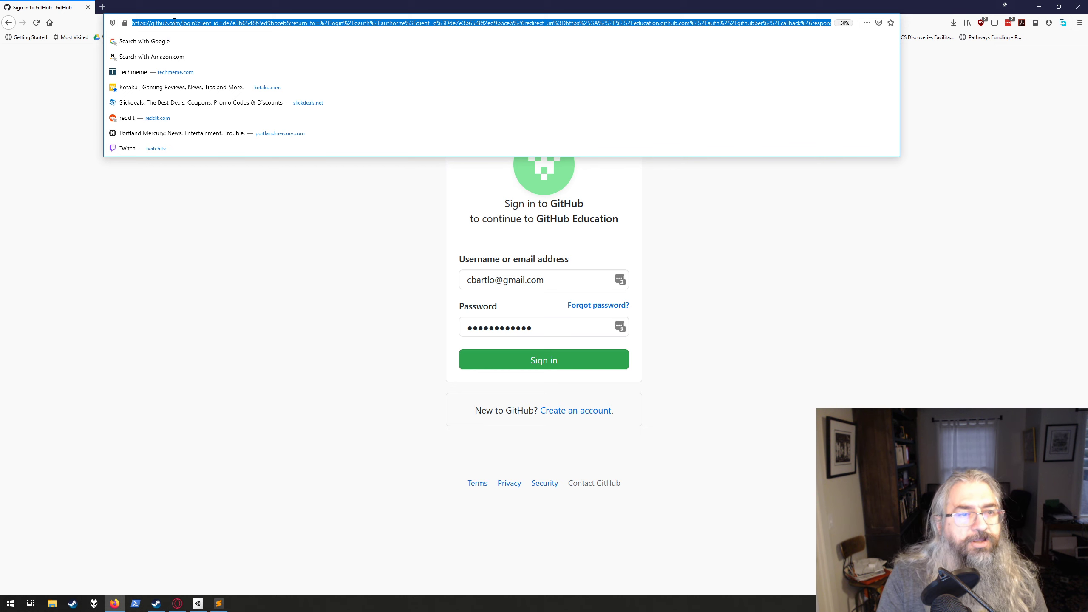
type("unity")
key("Return")
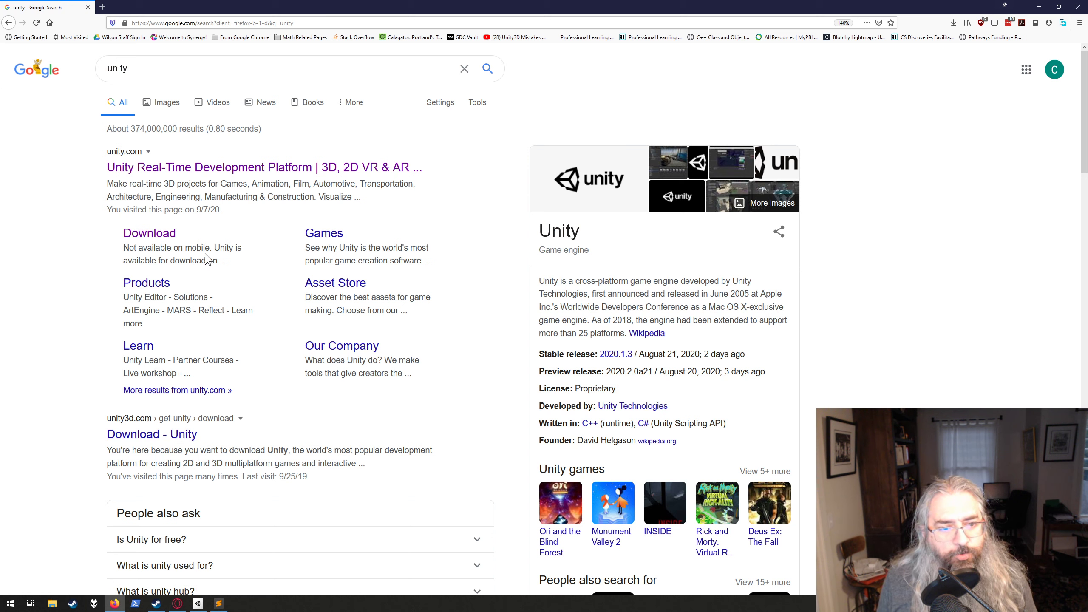
left_click(159, 240)
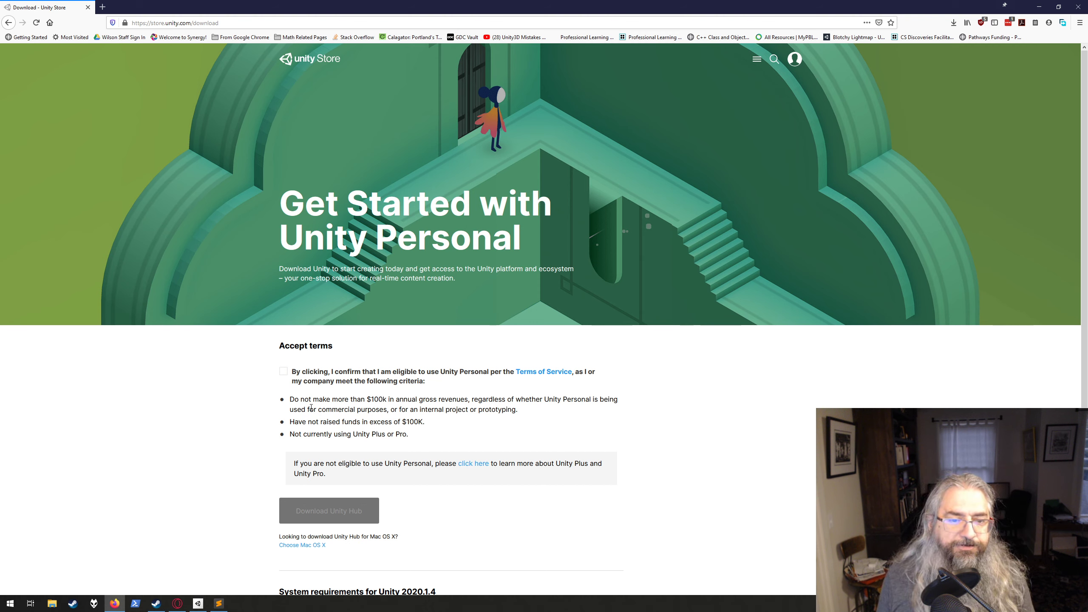
Step: Confirm eligibility for Unity Personal under the Terms of Service and request the Unity Hub download
left_click(283, 371)
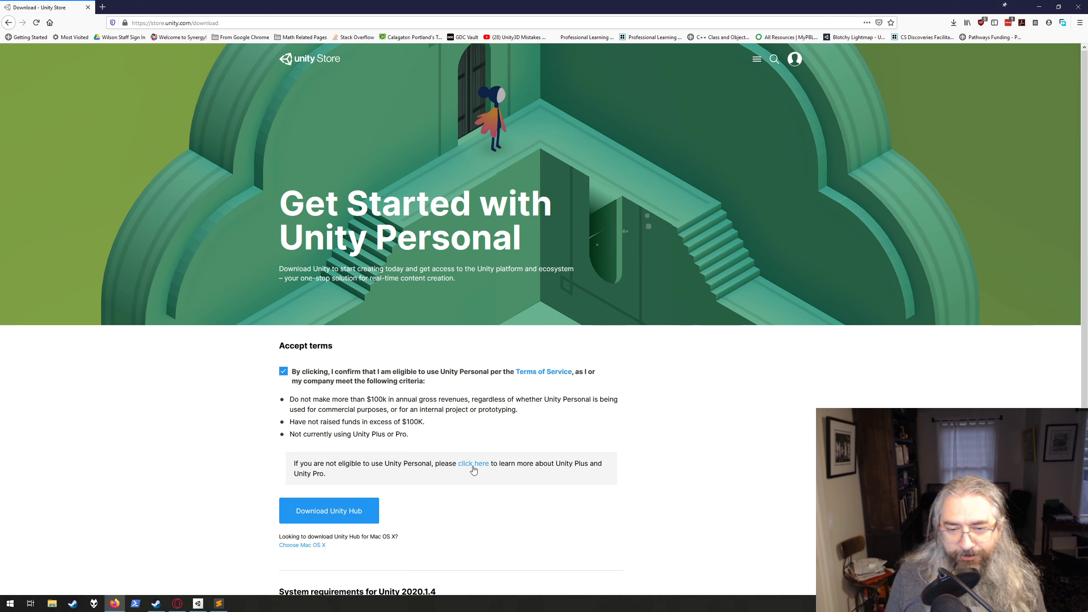
left_click(303, 518)
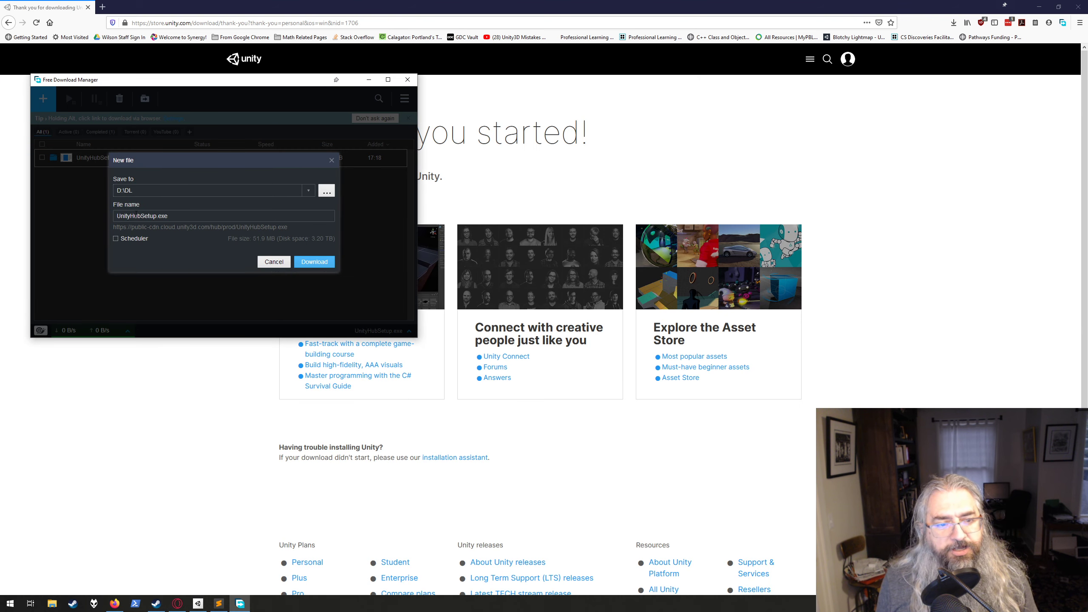
Step: Cancel the new UnityHubSetup.exe download, dismiss the save dialog and close Free Download Manager
left_click(261, 262)
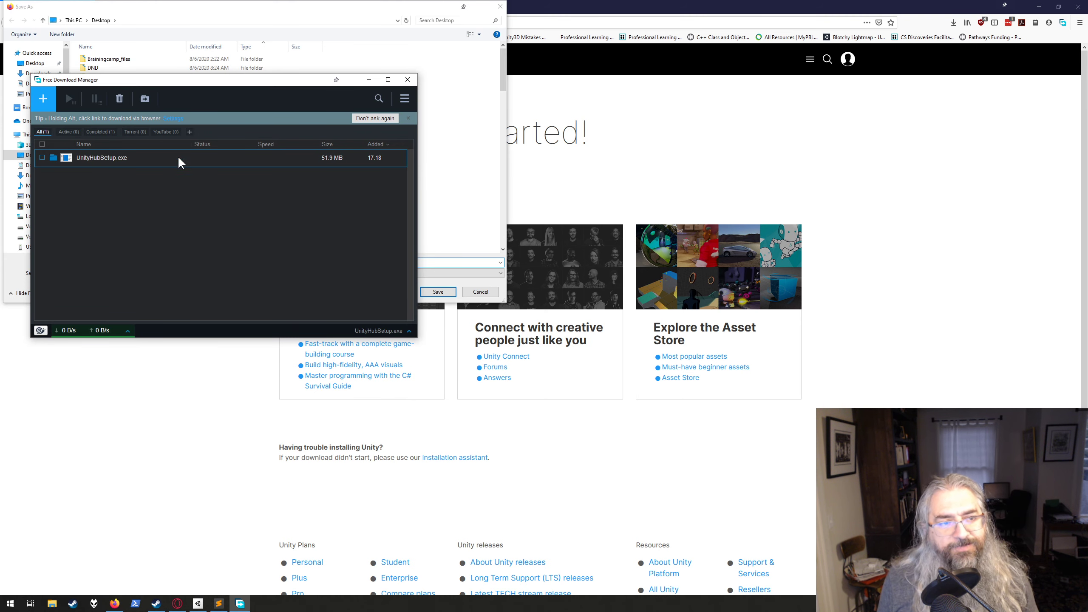
left_click(500, 6)
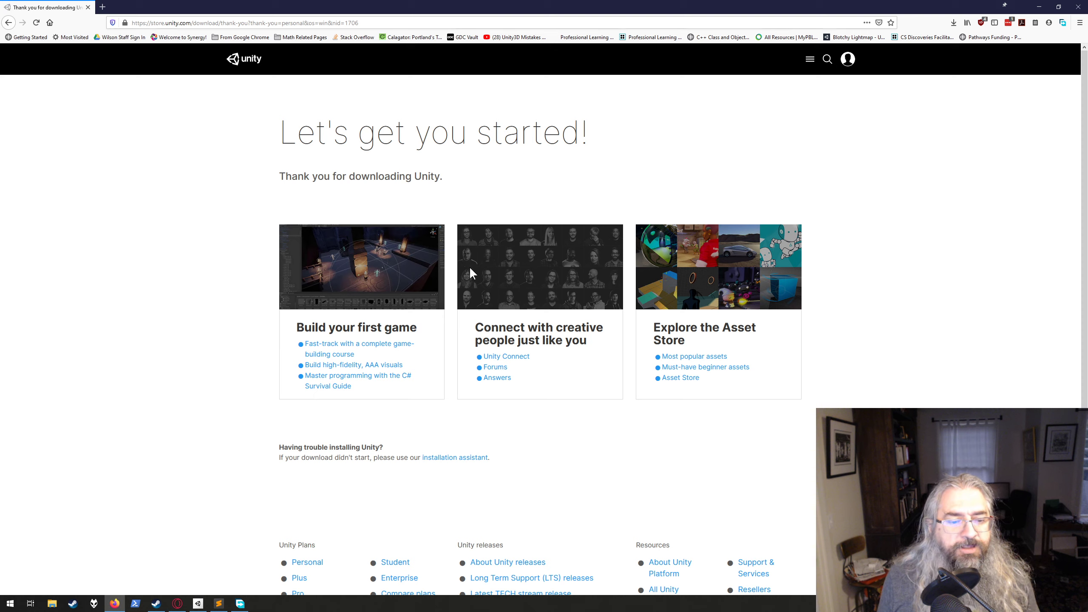
left_click(239, 604)
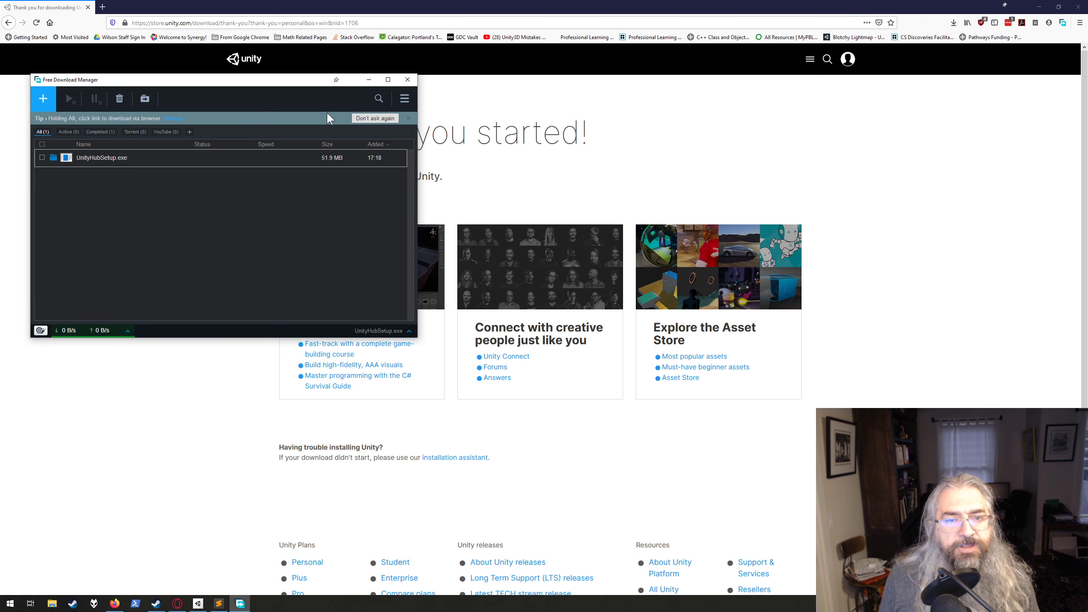
left_click(407, 79)
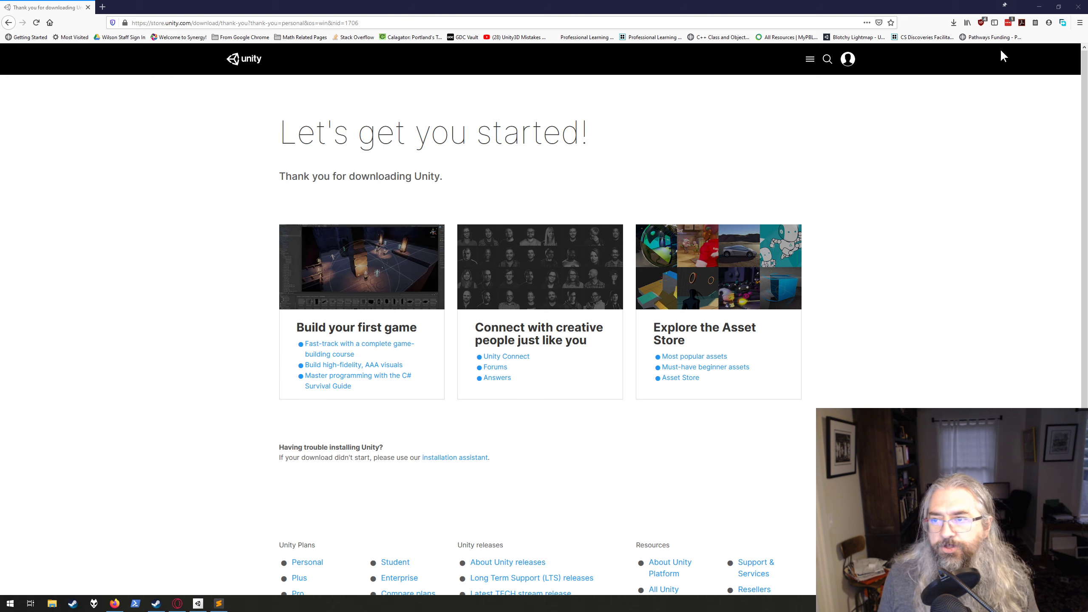
Step: Minimize the browser and Sublime Text, and move the Unity Hub window closer to the middle of the desktop
left_click(1038, 7)
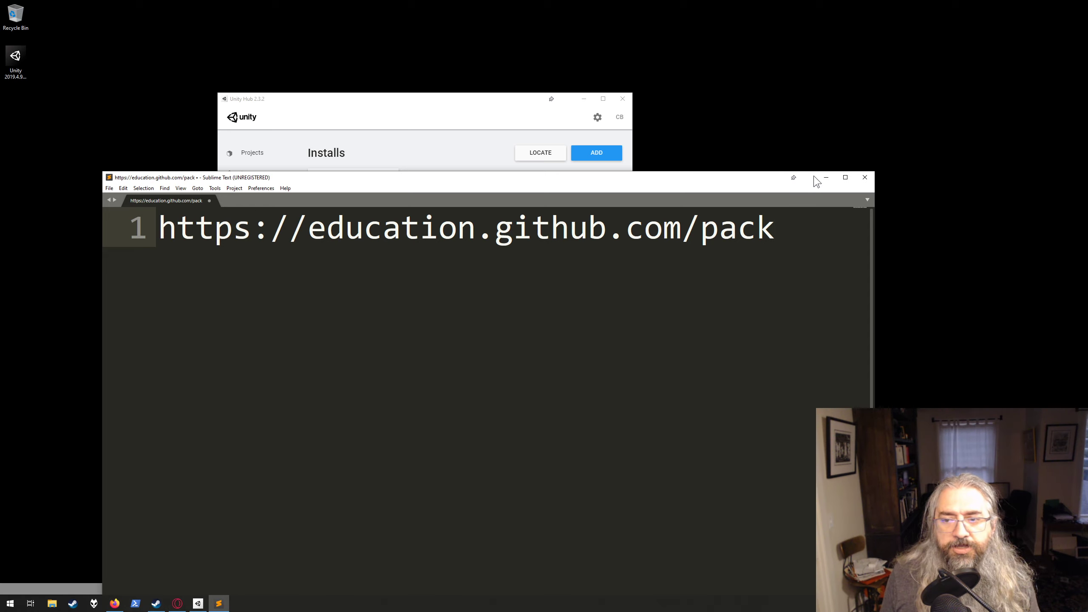
left_click(826, 177)
left_click_drag(363, 104, 437, 125)
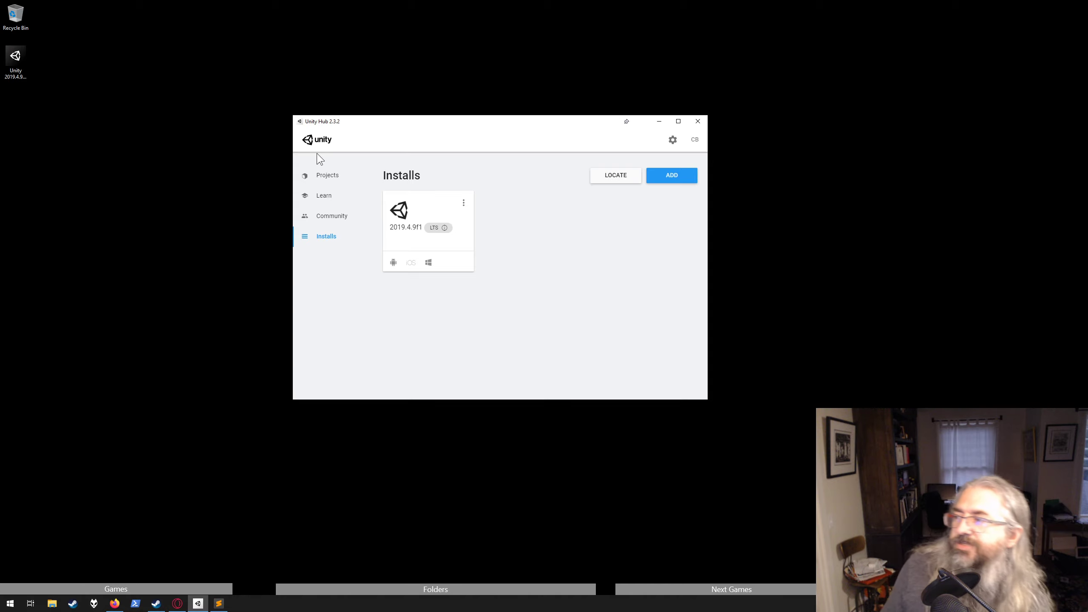
Step: Review the account options in Unity Hub, open the online account page and return to the Hub with the browser minimized
left_click(695, 139)
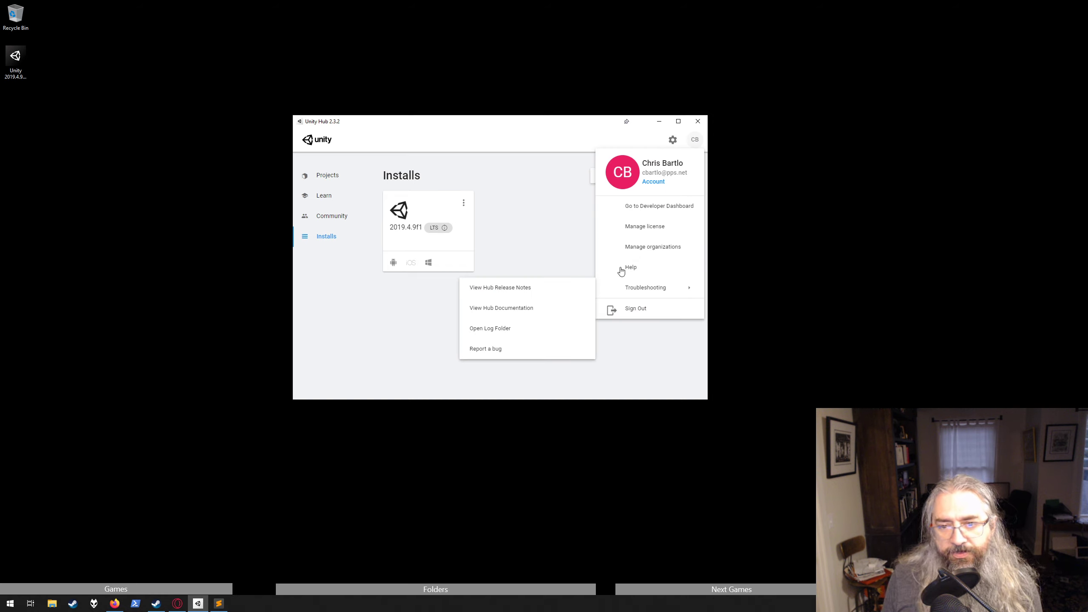
left_click(535, 193)
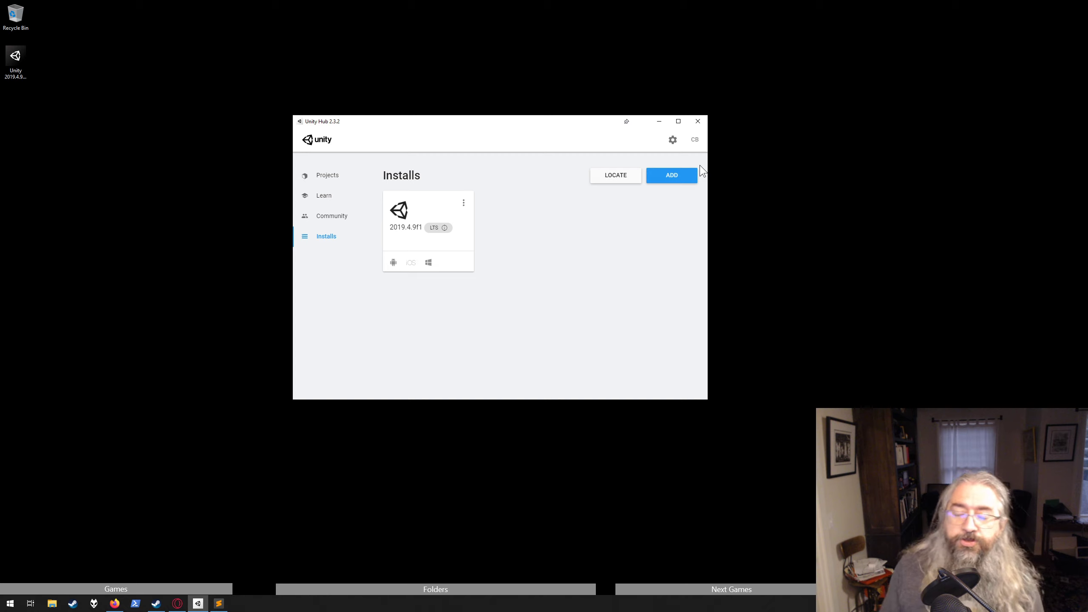
left_click(695, 140)
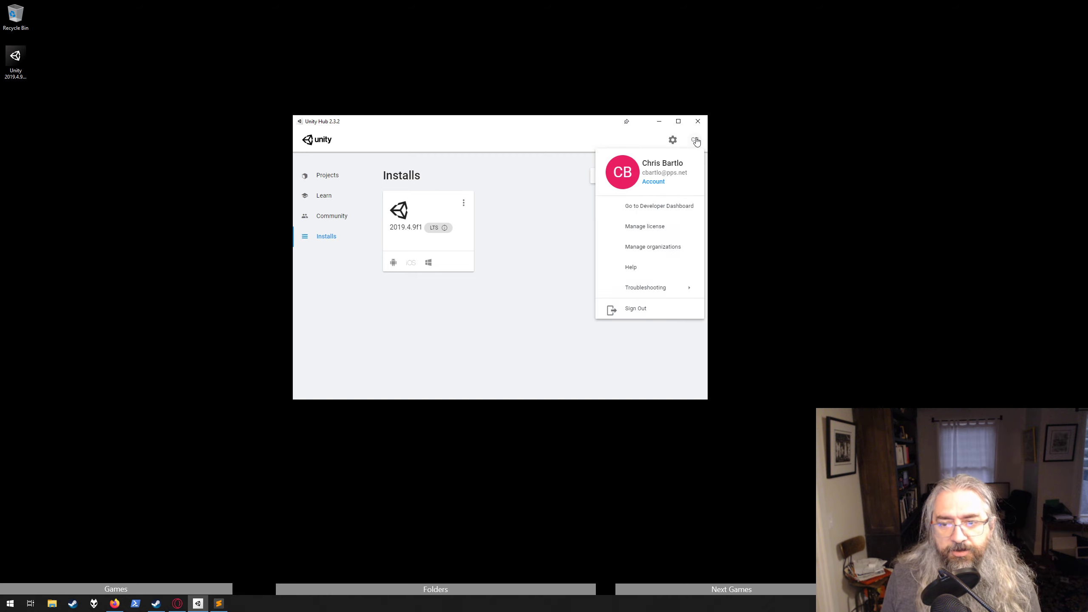
left_click(651, 184)
left_click(183, 7)
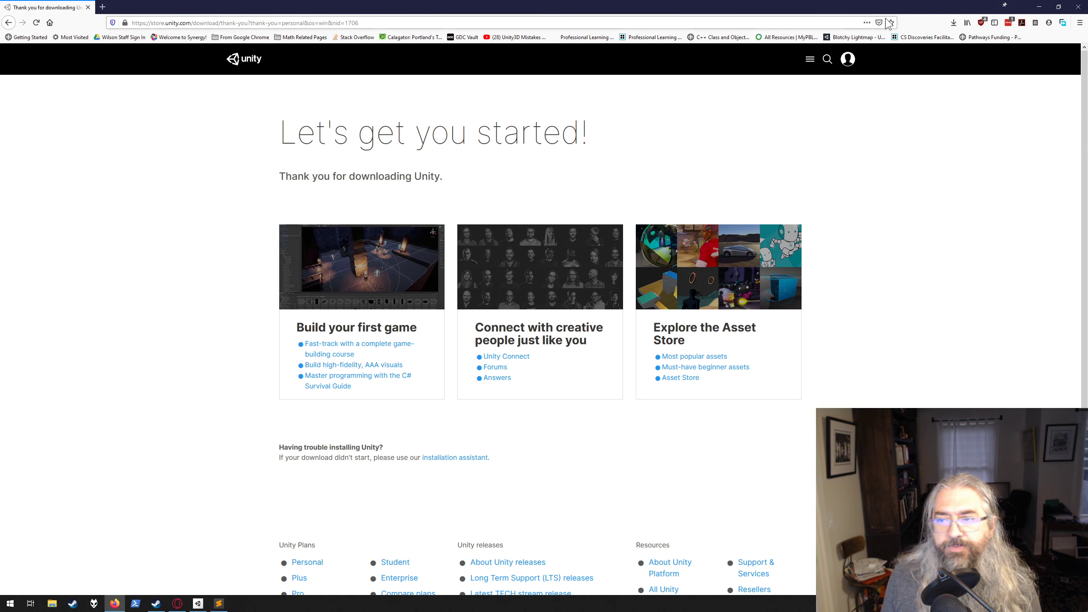
left_click(1039, 7)
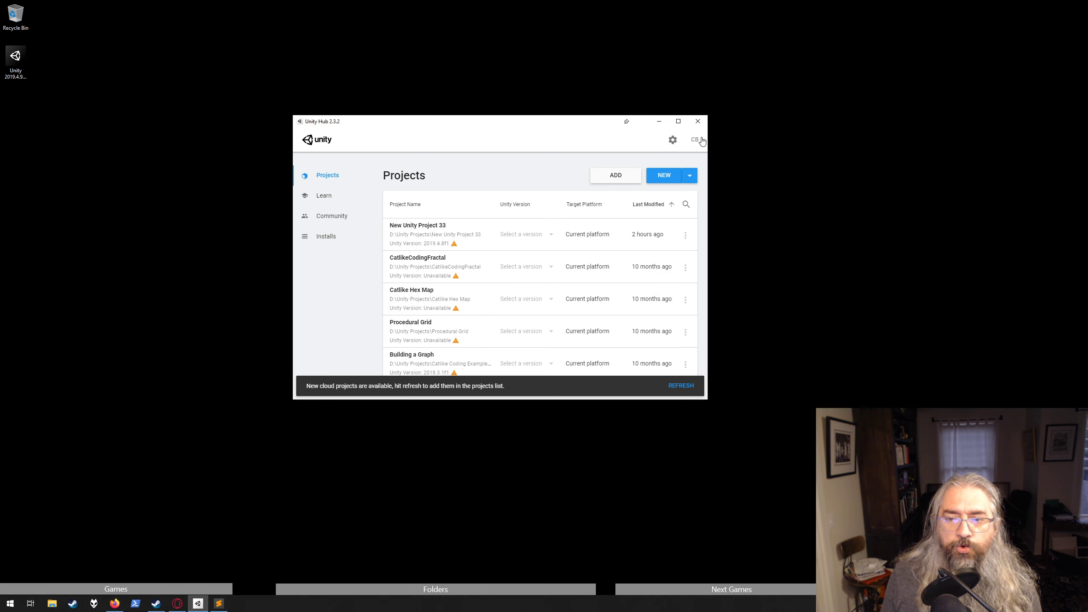
Step: Sign out of the current Unity account in Unity Hub
left_click(702, 142)
left_click(630, 309)
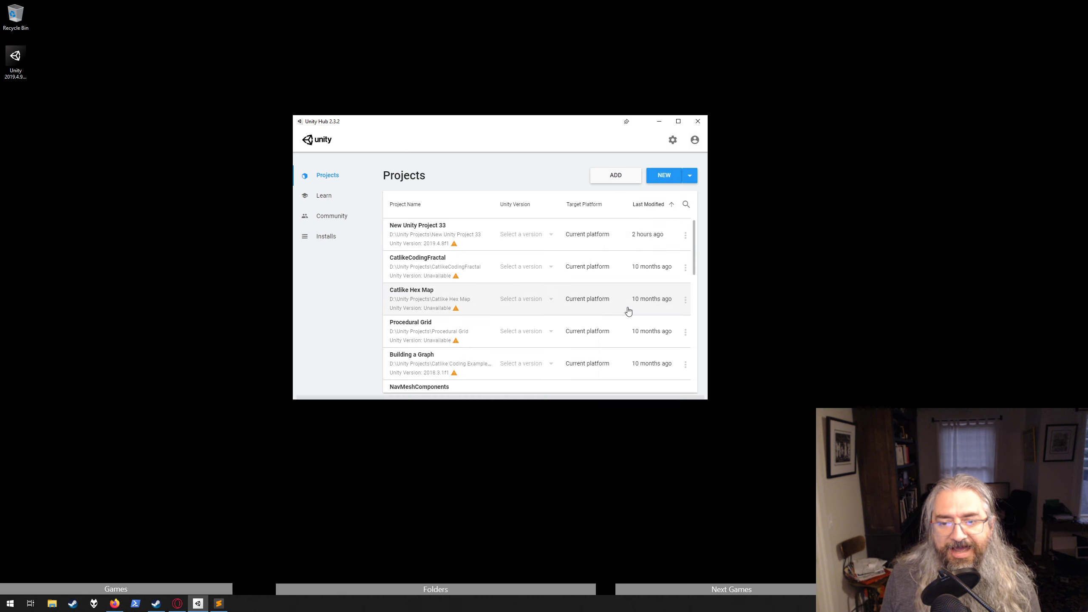
Step: View the Unity ID sign-in form with its account creation and Google or Facebook options, and close it without signing in
left_click(695, 141)
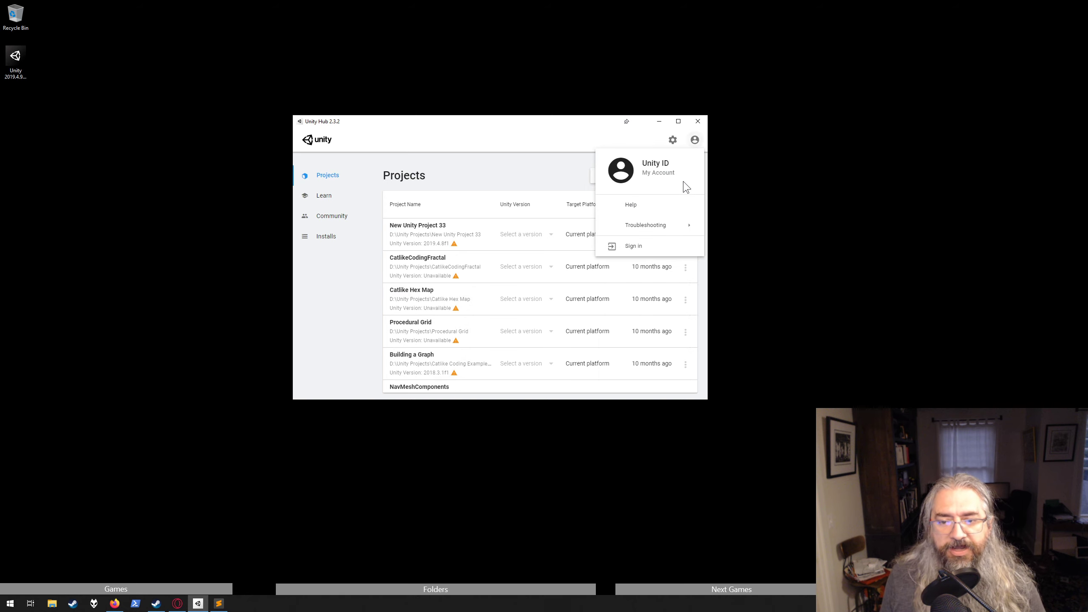
left_click(643, 246)
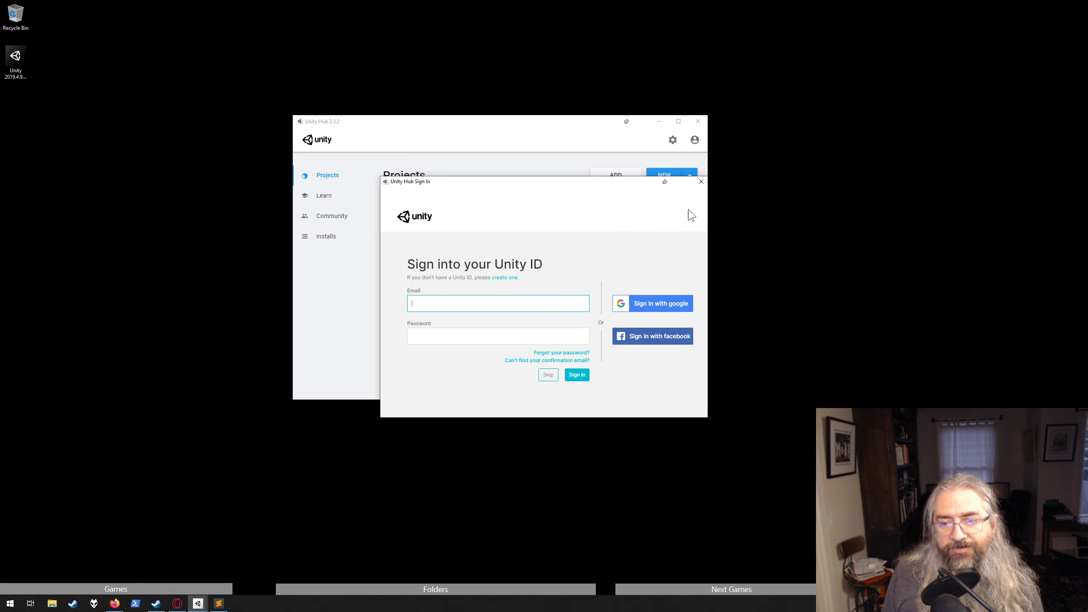
left_click(702, 183)
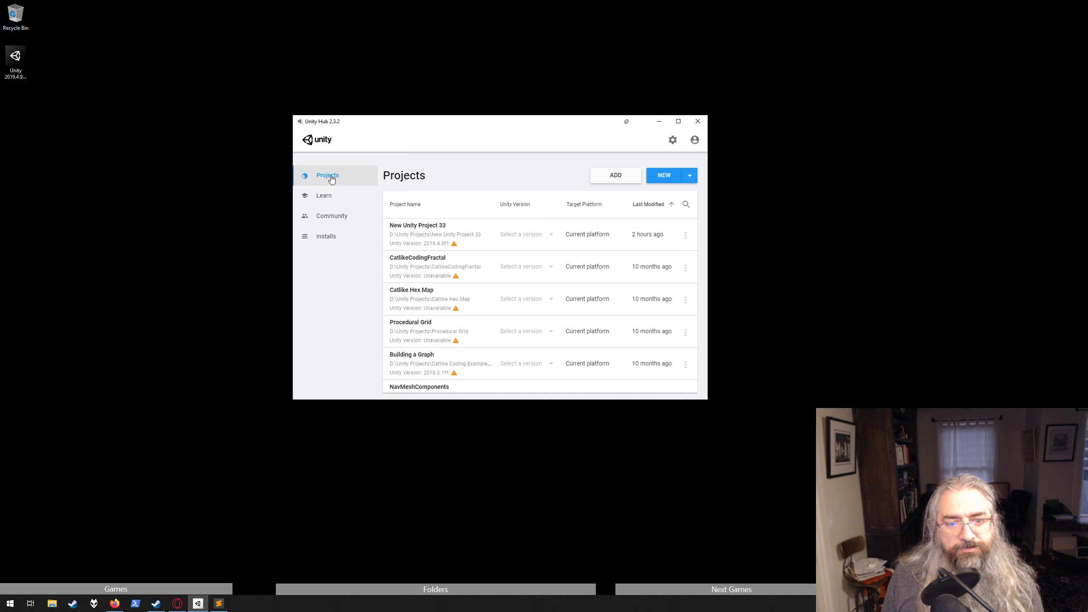
Step: Review the installed Unity versions and the releases offered for installation, and close the version list without adding one
left_click(332, 237)
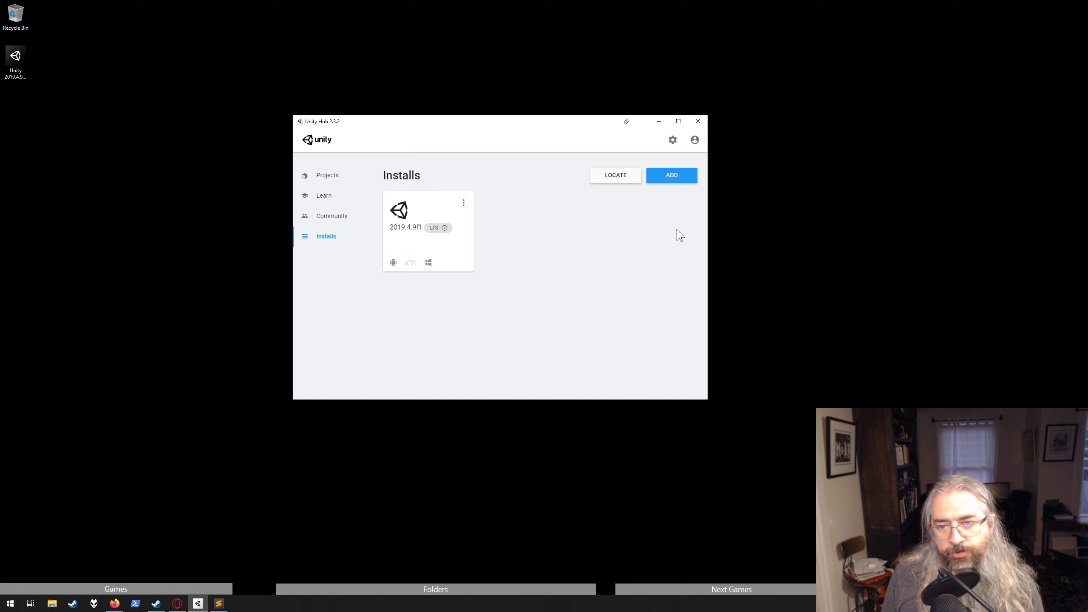
left_click(665, 176)
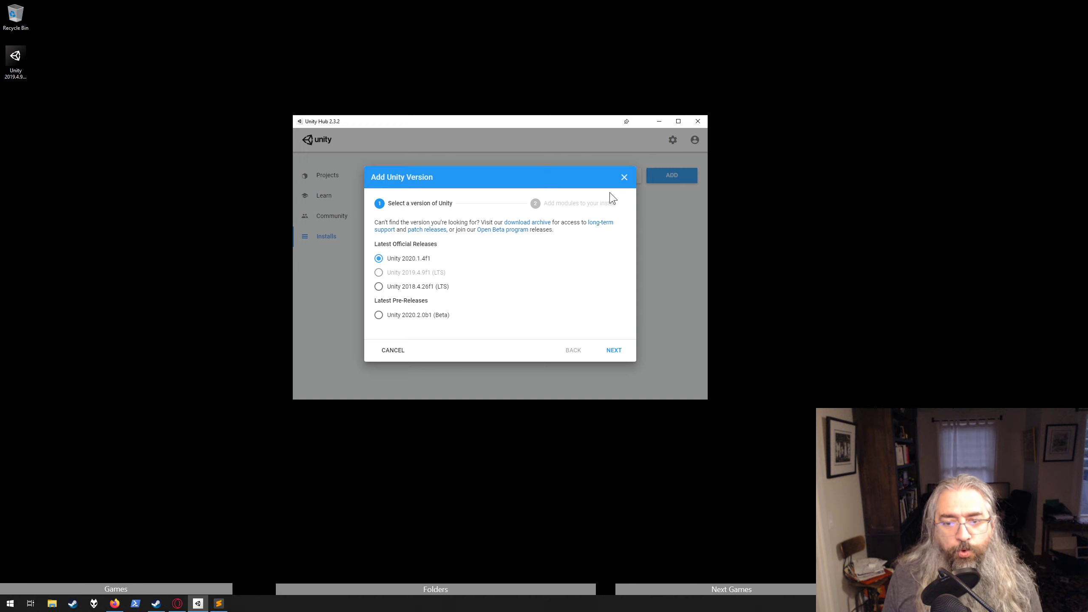
left_click(624, 178)
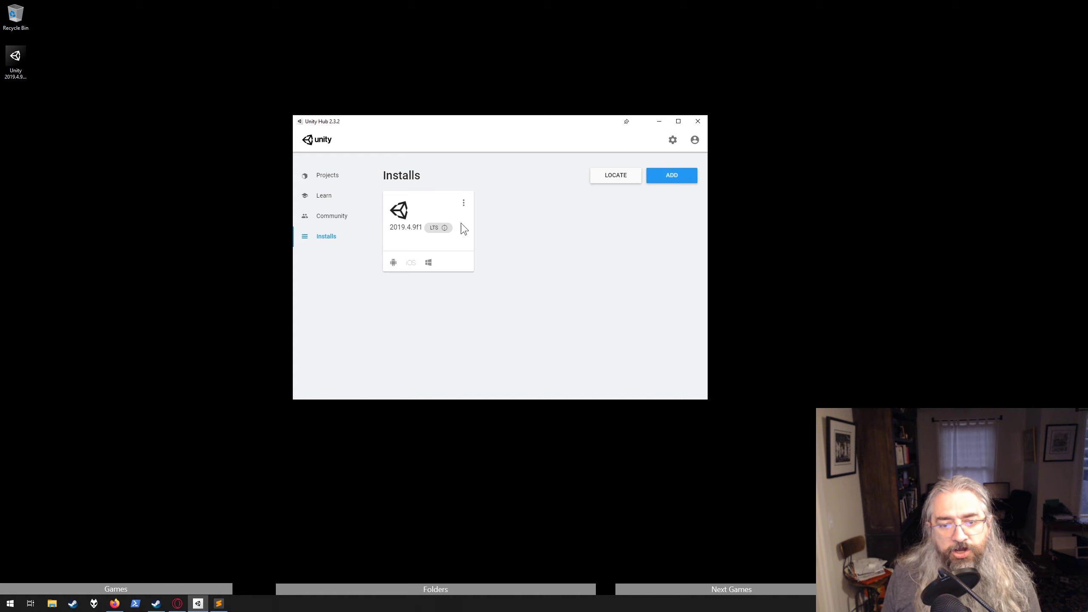
Step: Review the platform, documentation and language modules offered for a Unity 2020.1.4f1 install, and close the dialog without installing
left_click(684, 182)
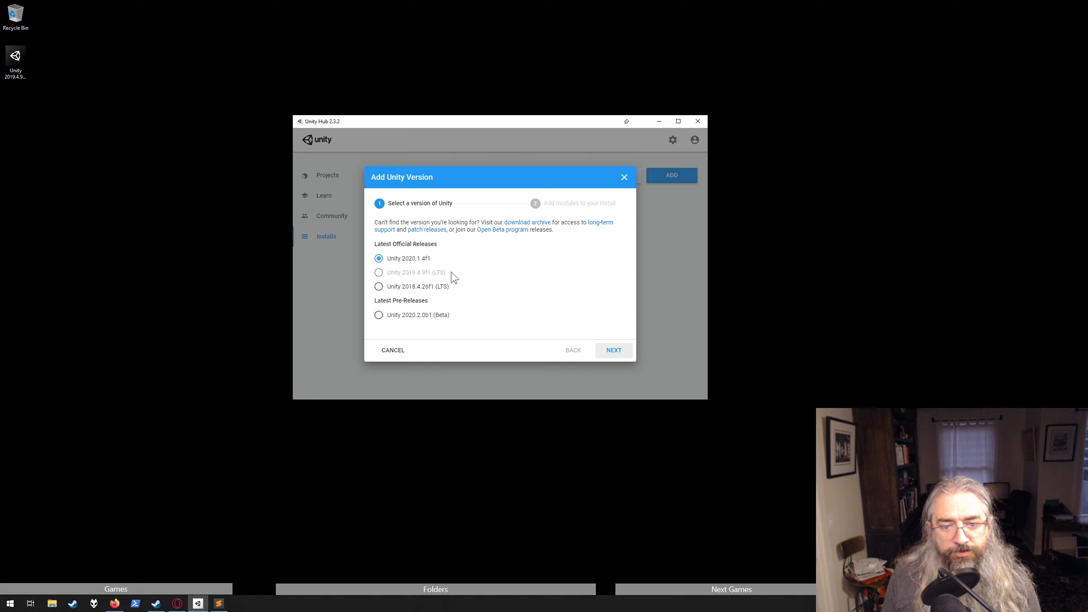
left_click(612, 350)
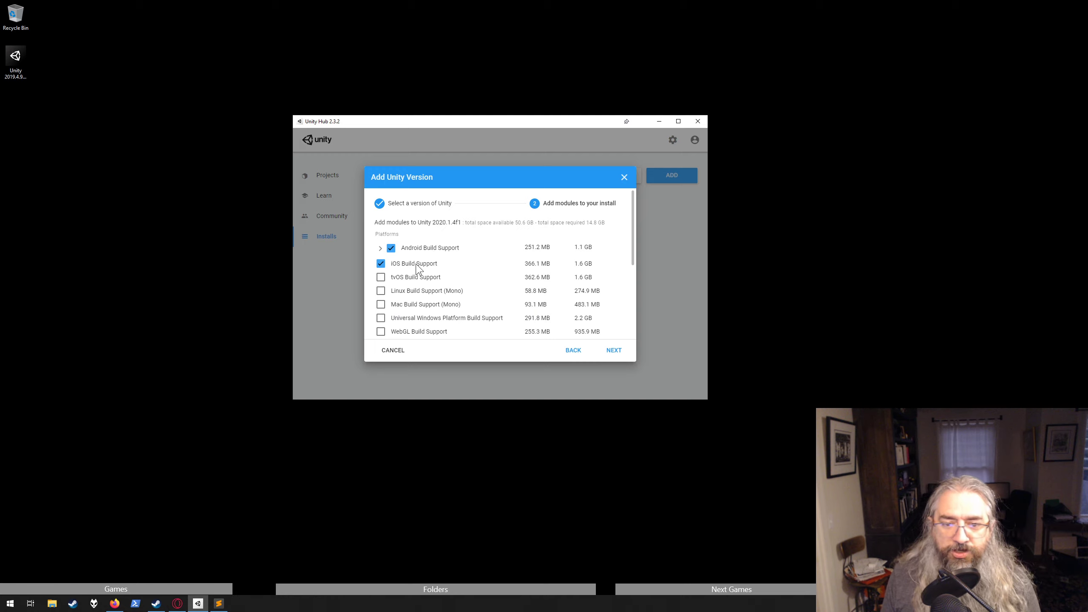
scroll(452, 255, "down", 2)
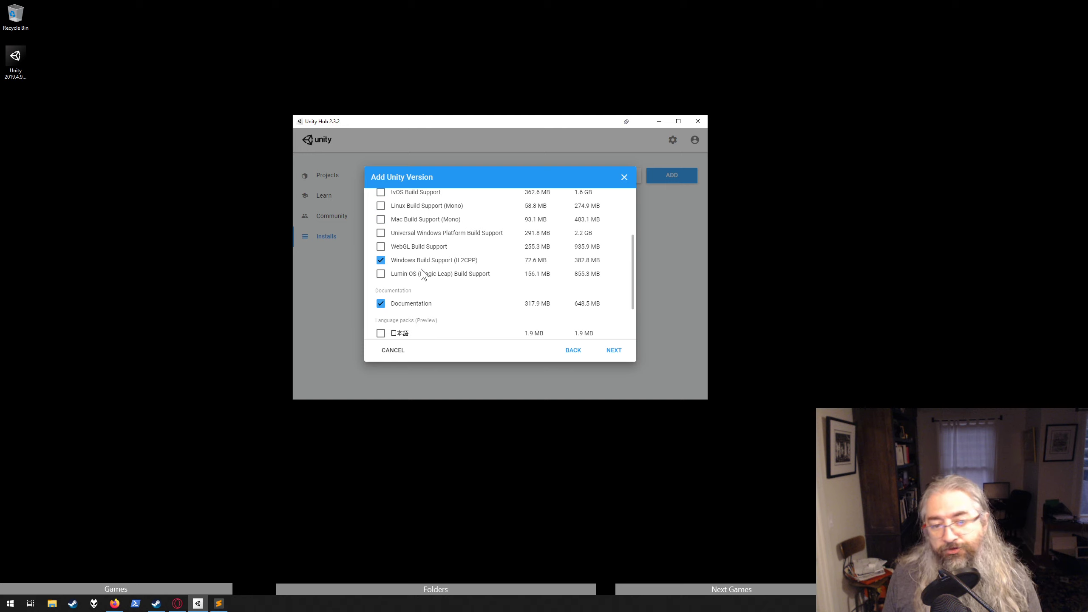
scroll(423, 275, "up", 2)
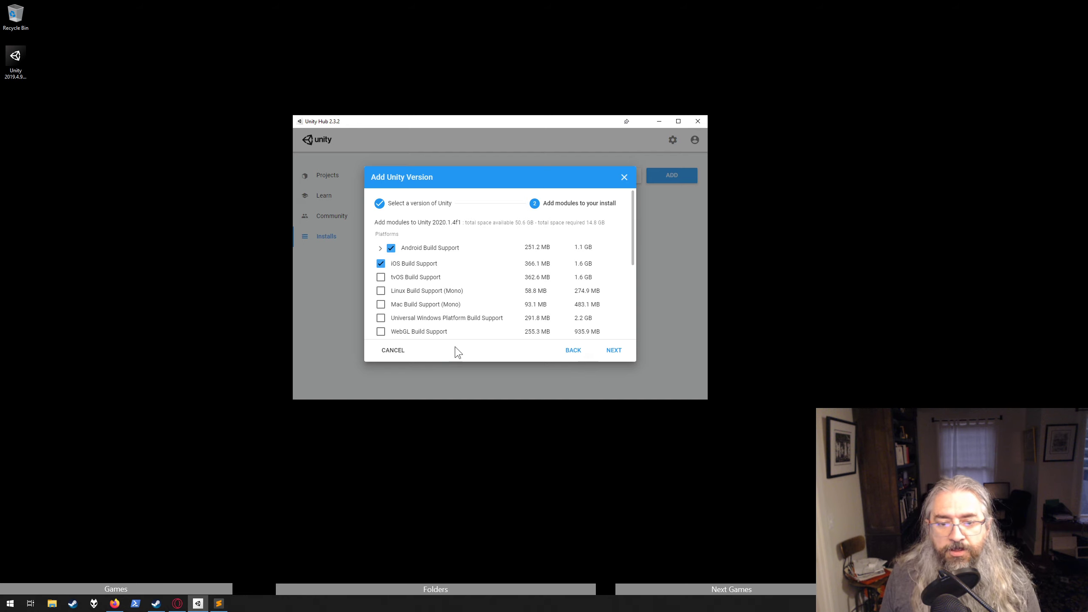
left_click(624, 176)
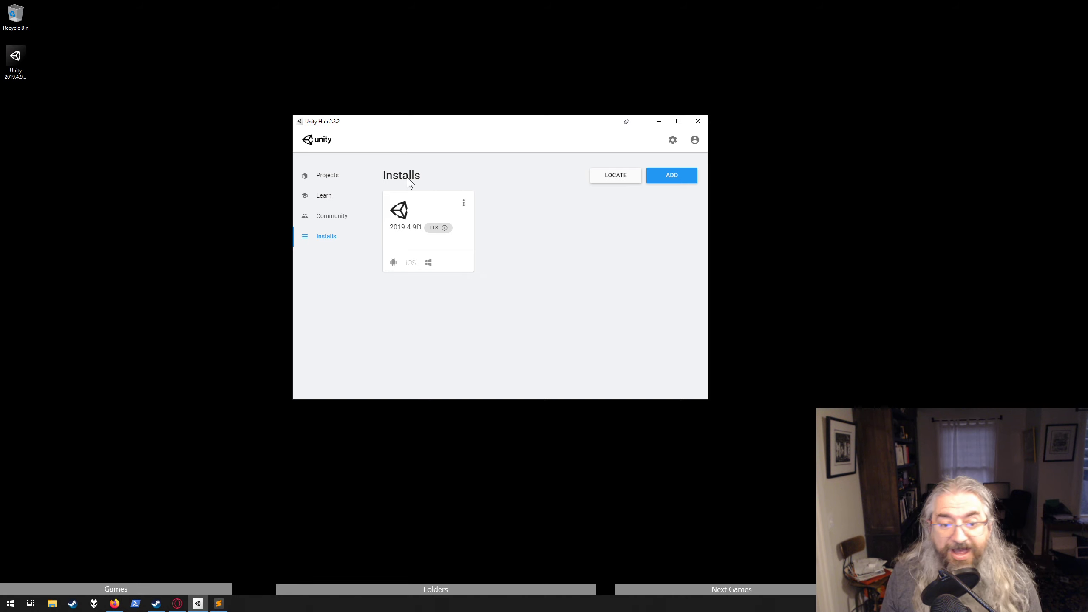
Step: Return to the projects list and check which Unity versions can be used for a new project
left_click(327, 176)
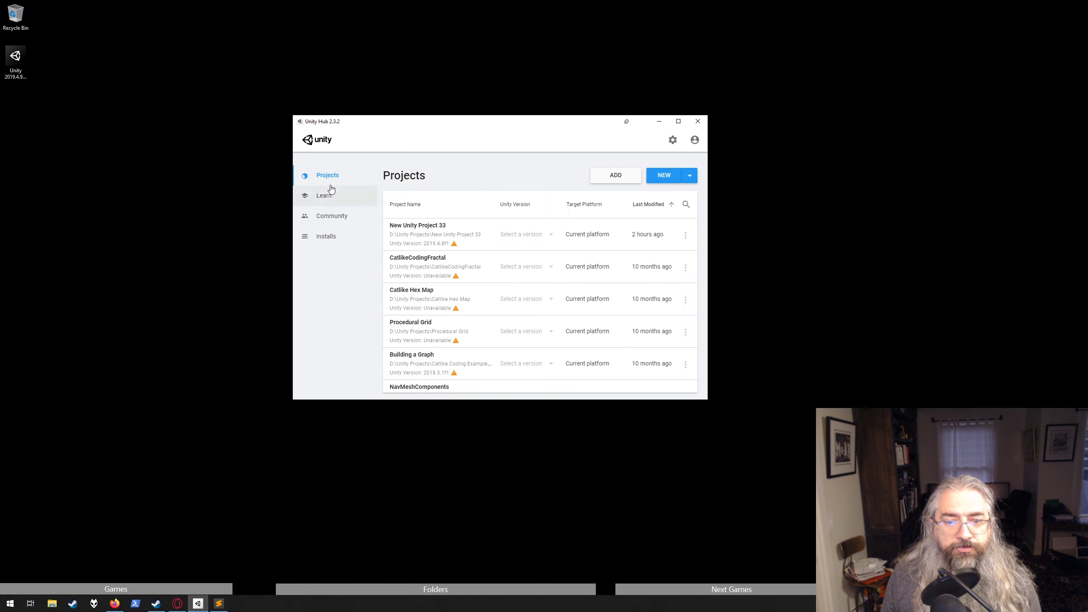
left_click(694, 177)
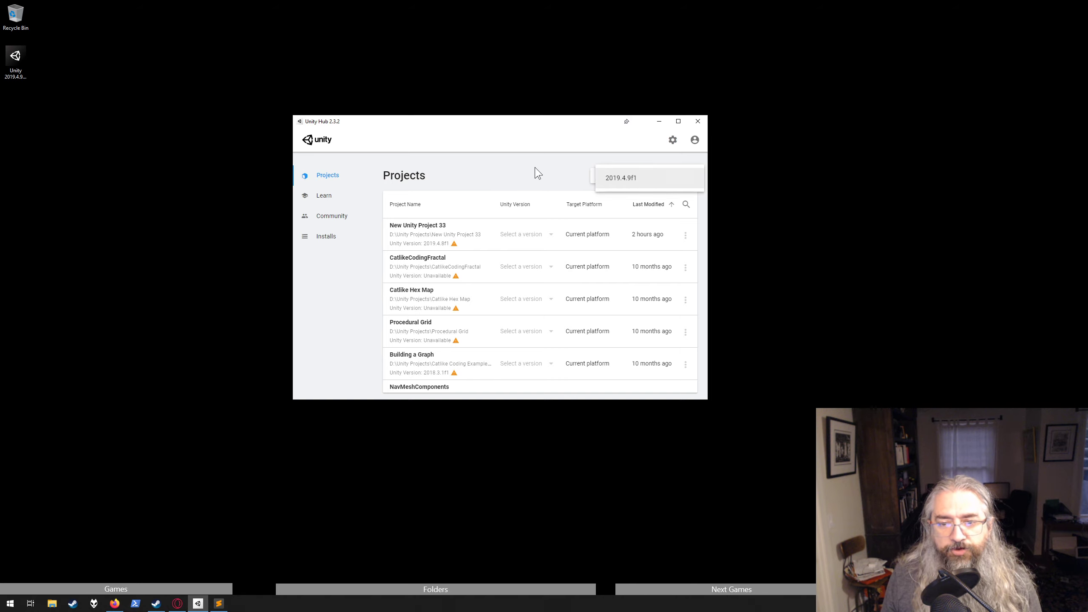
left_click(690, 176)
left_click(690, 179)
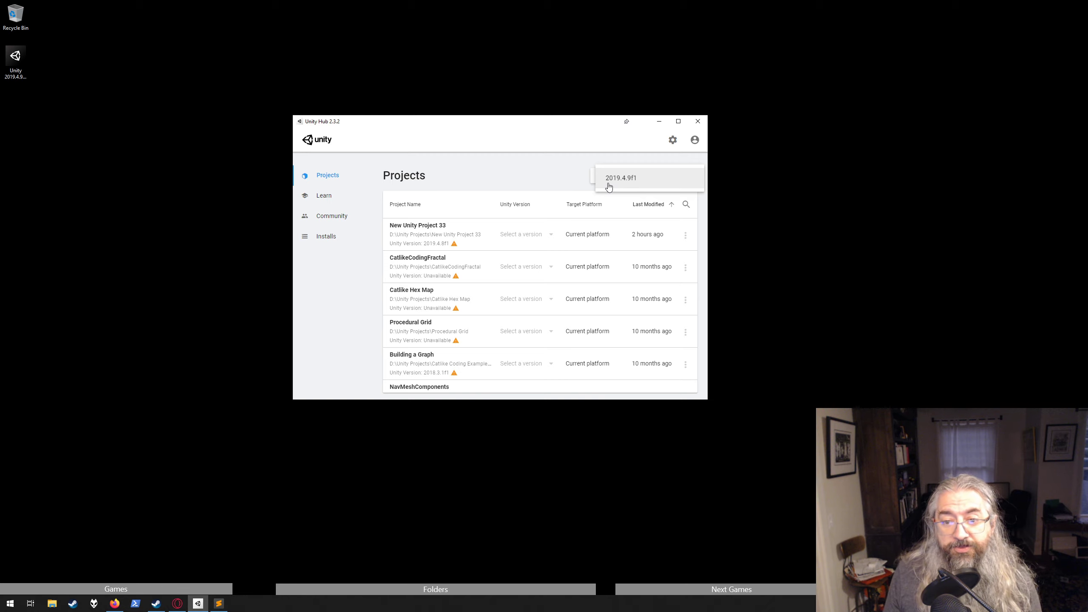
left_click(488, 168)
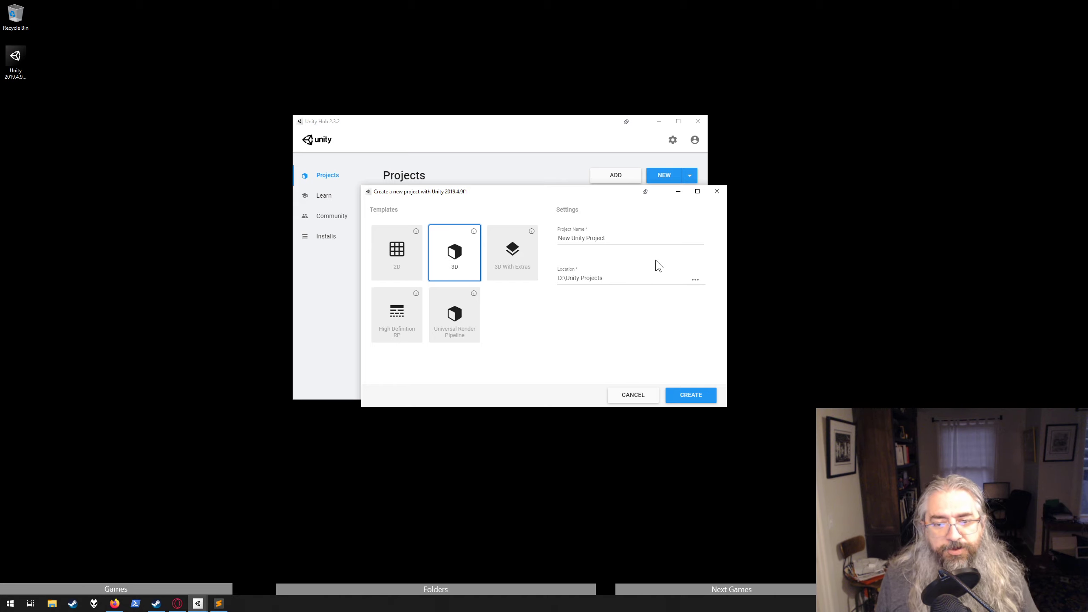
Step: Create a 3D project named Test 1138 in D:\Unity Projects with Unity 2019.4.9f1
left_click_drag(622, 238, 527, 246)
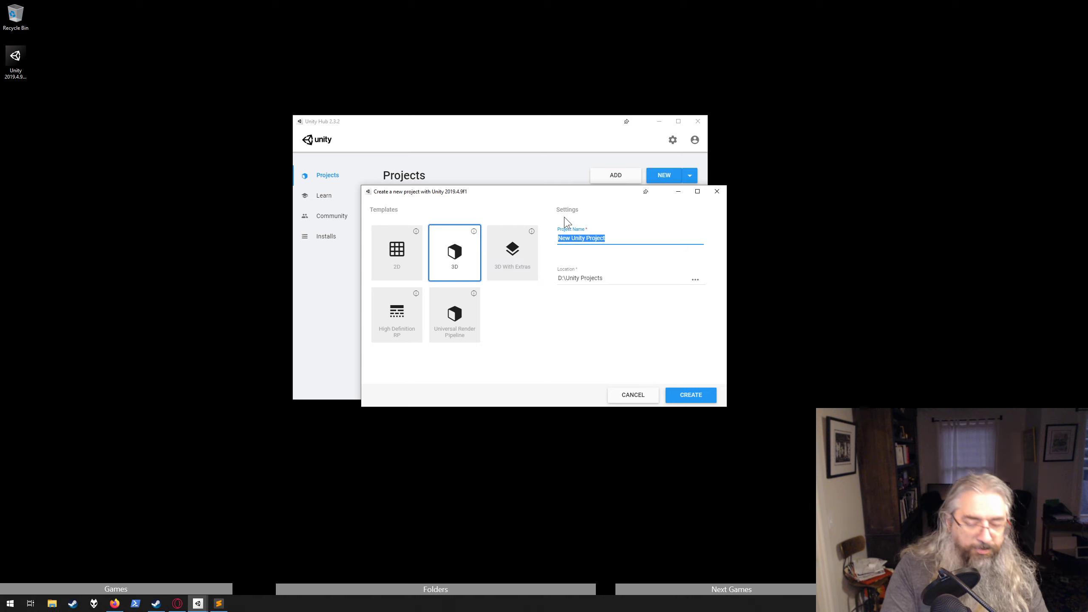
type("Test 1138")
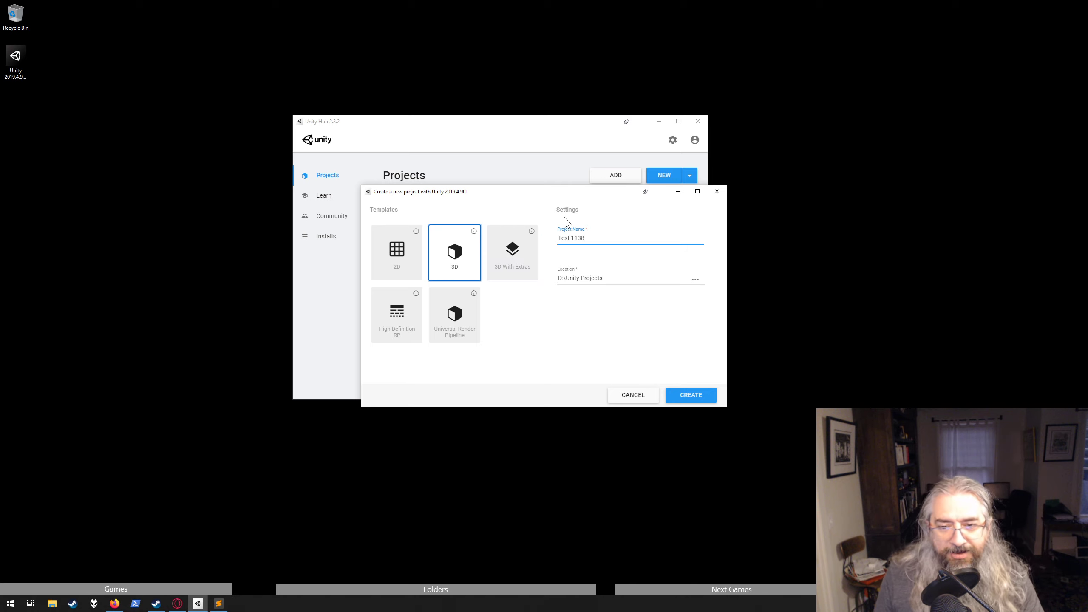
left_click(624, 342)
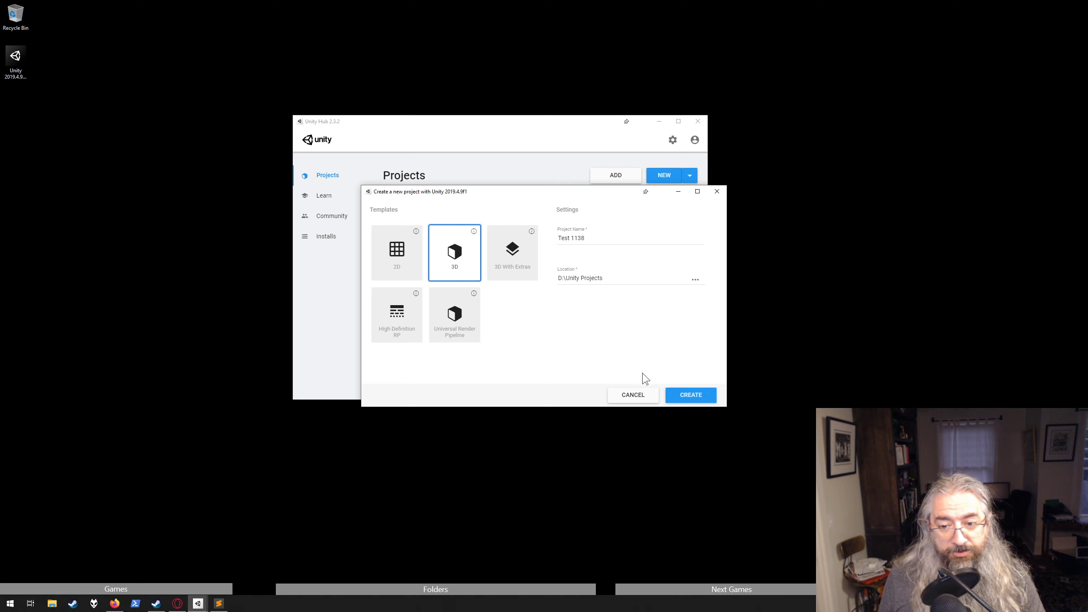
left_click(694, 395)
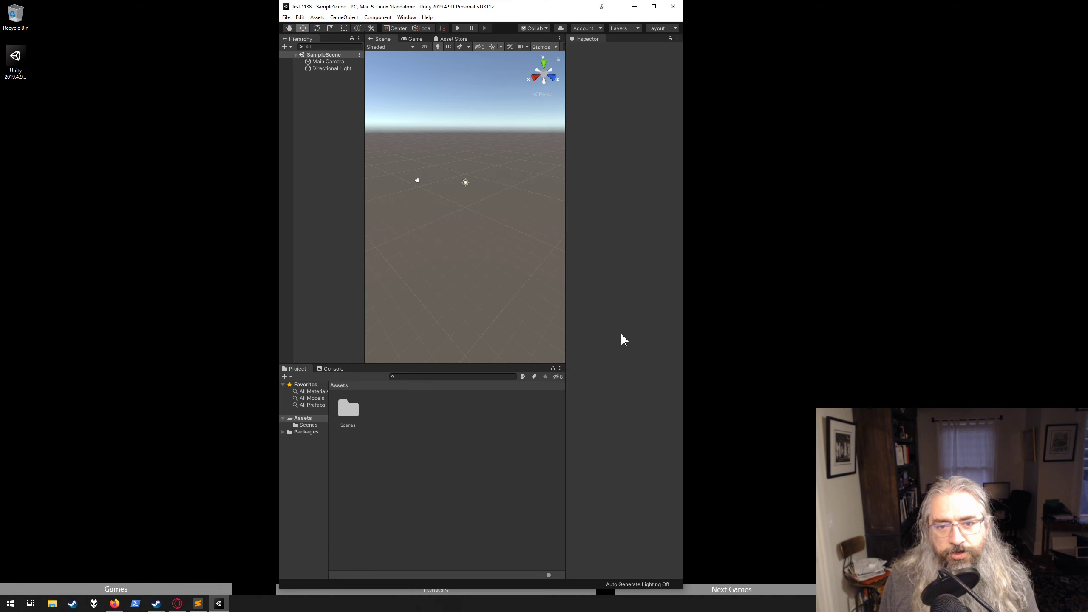
Step: Widen the Unity editor window on both sides to enlarge the Scene view and Inspector
left_click_drag(684, 133, 911, 148)
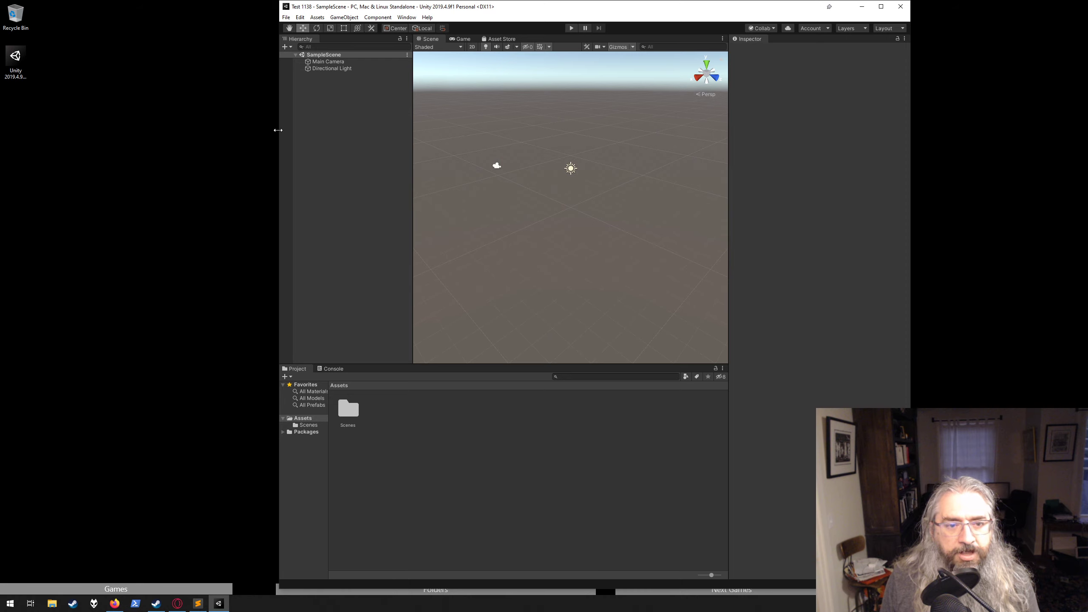
left_click_drag(279, 137, 176, 118)
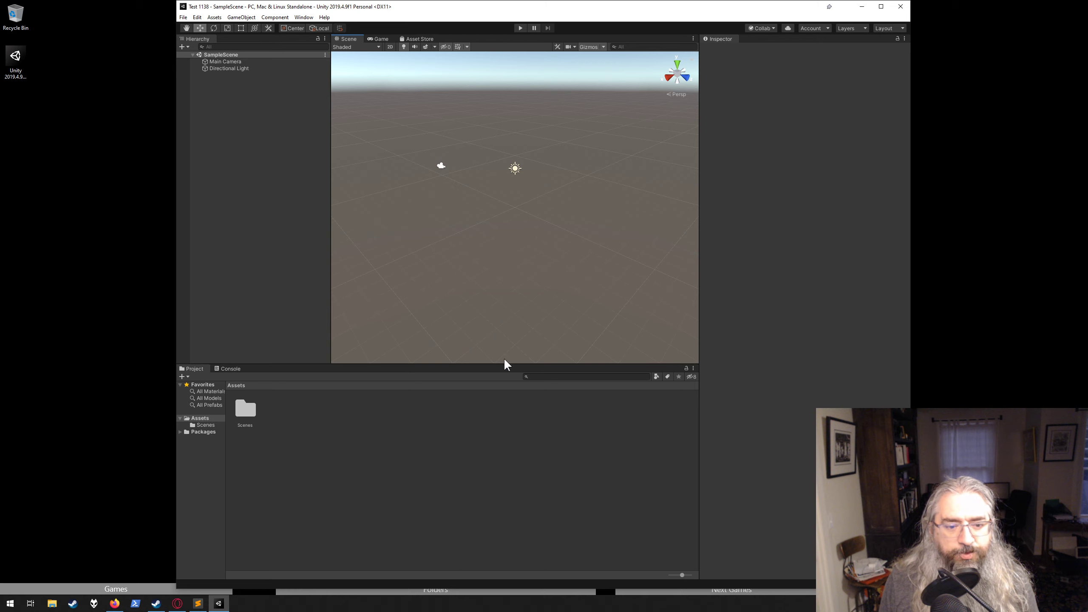
Step: Review the asset types that can be created in the project's Assets folder, without creating any
right_click(376, 425)
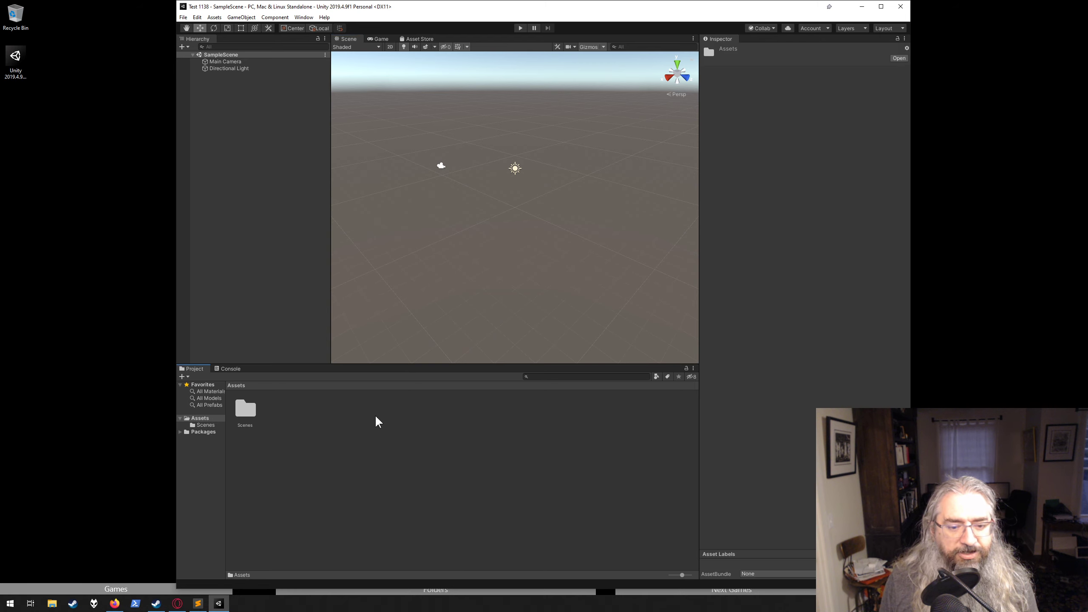
right_click(338, 434)
right_click(339, 434)
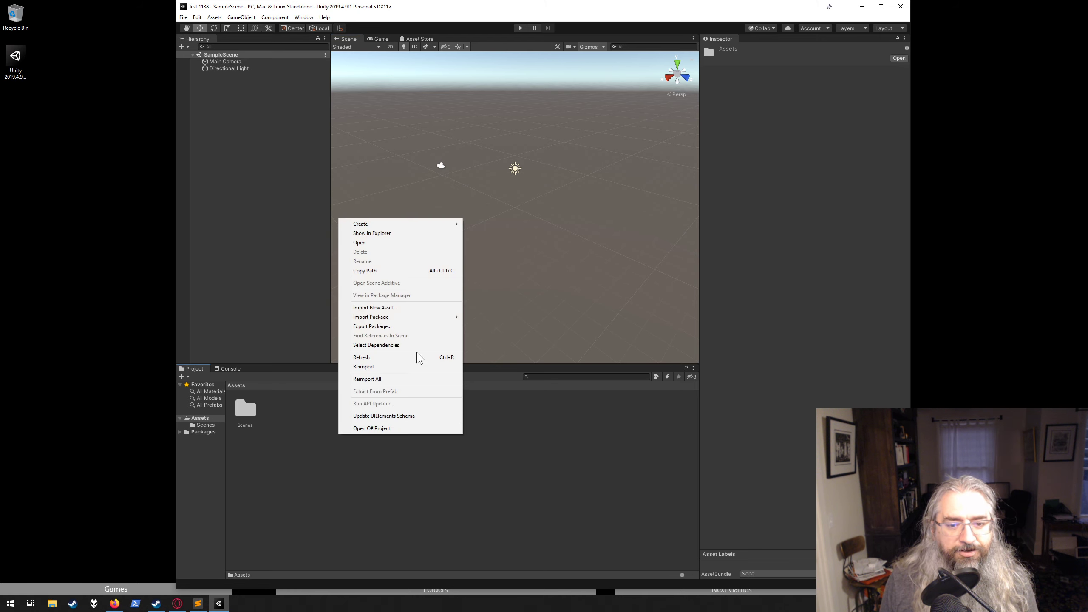
mouse_move(421, 226)
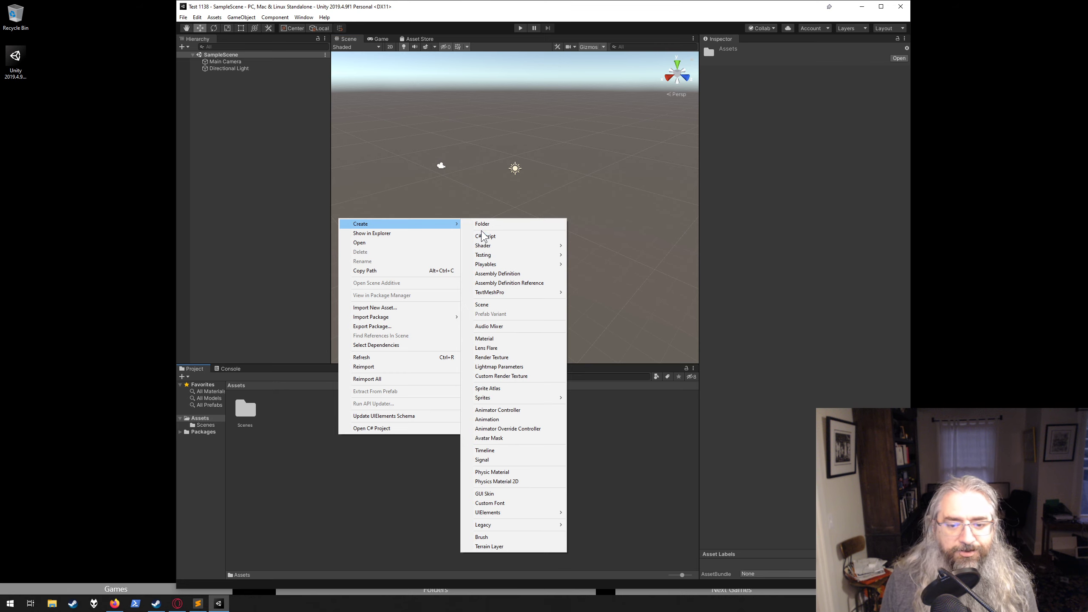
left_click(604, 479)
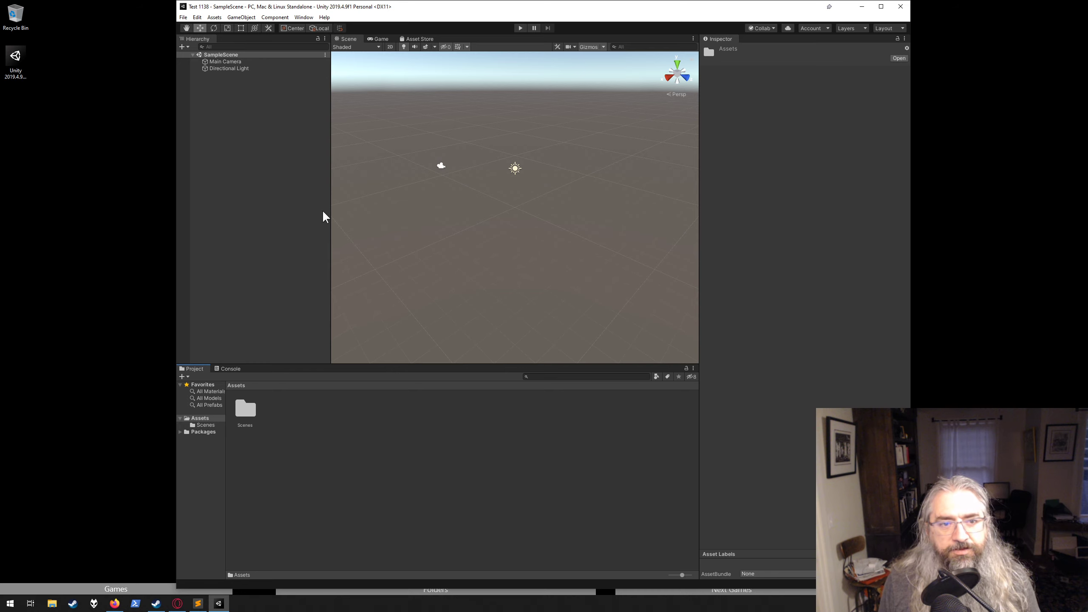
Step: View the editor's scene and project saving commands without running any, and close the Unity editor
left_click(183, 17)
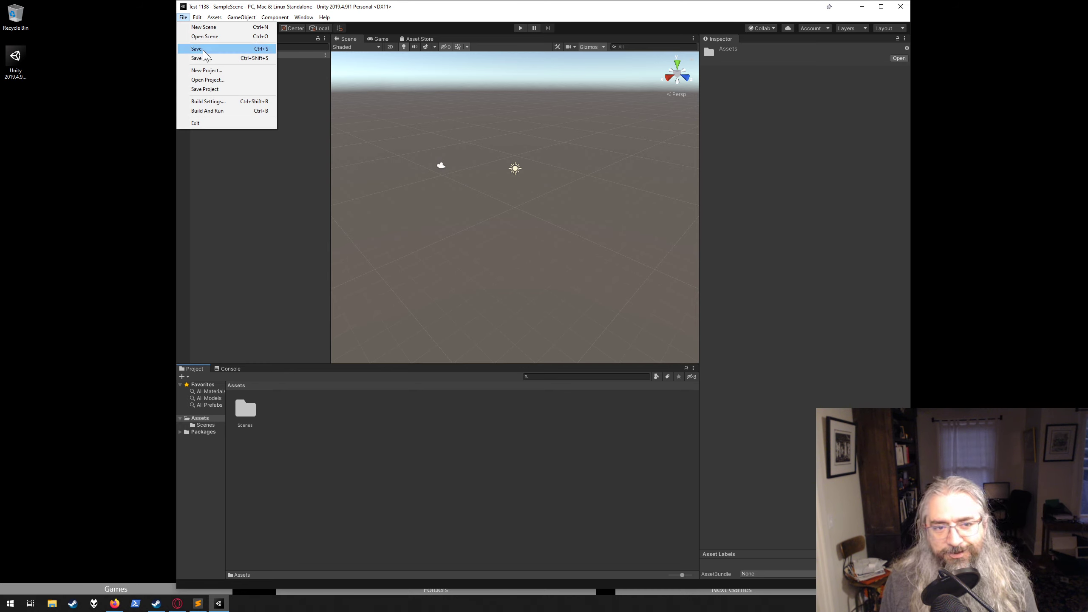
left_click(500, 9)
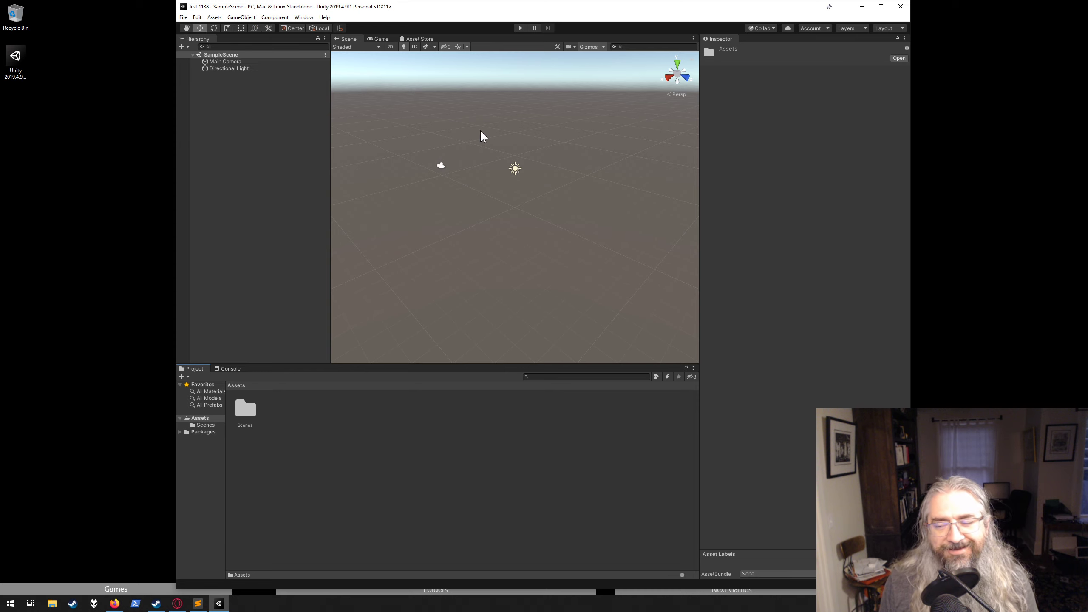
left_click(900, 8)
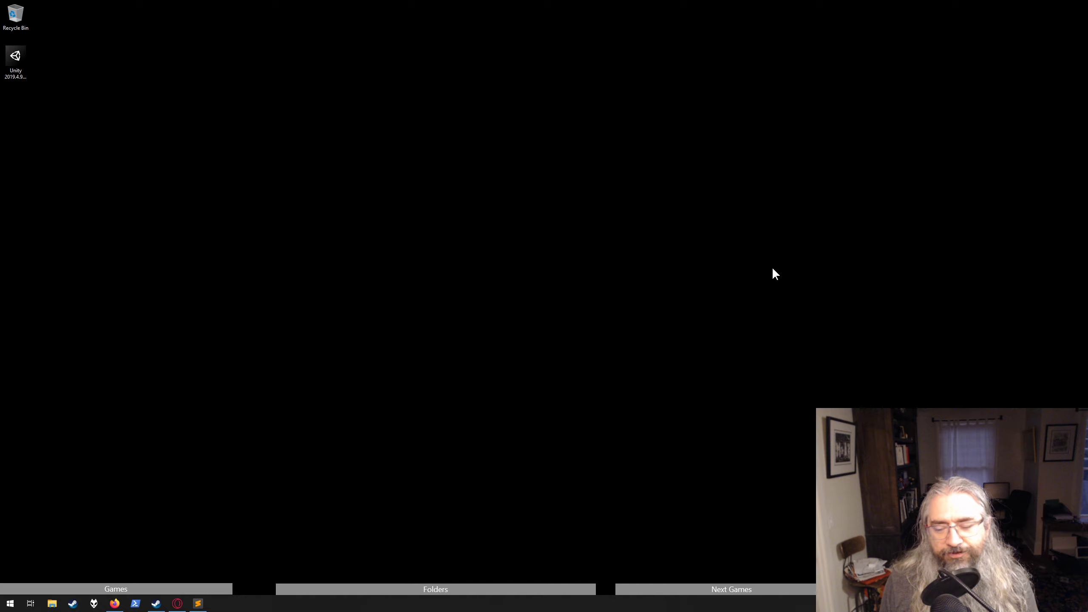